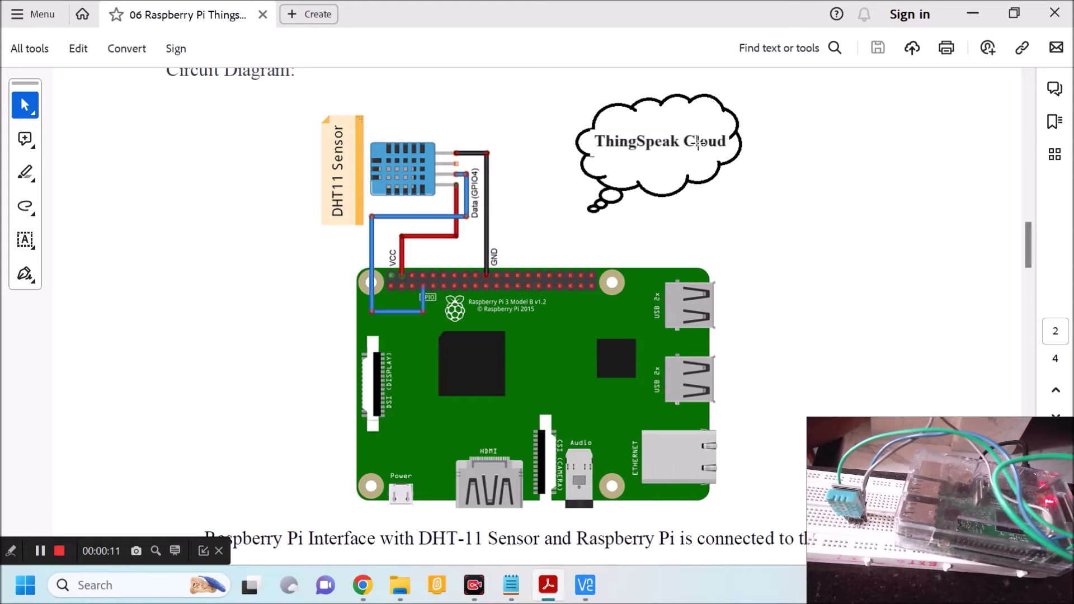
- Show the Raspberry Pi desktop with Thonny running sensorData.py in VNC Viewer
mouse_move(585, 585)
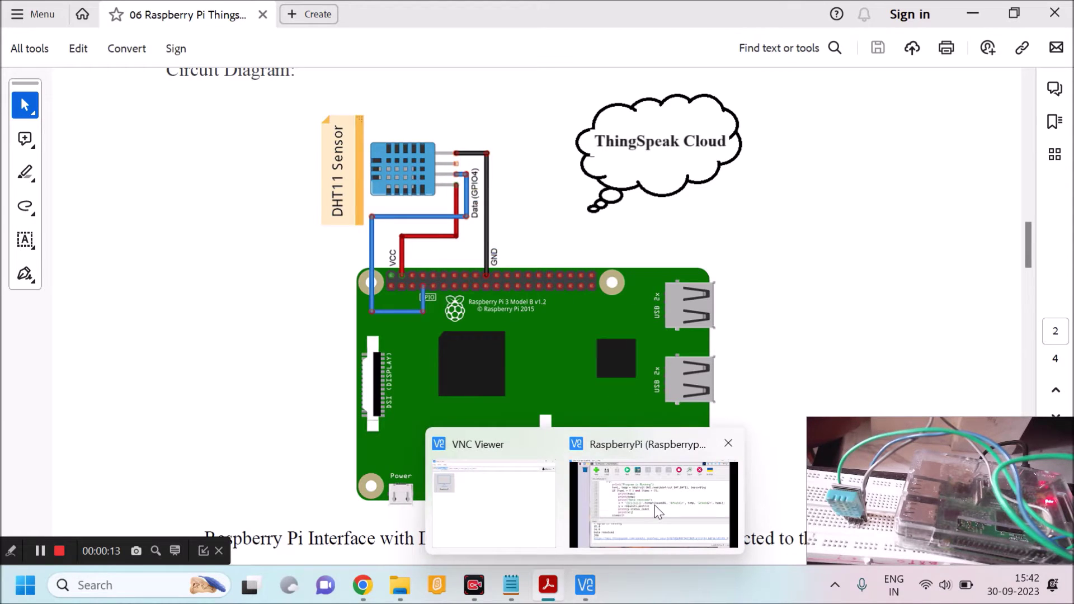
left_click(654, 505)
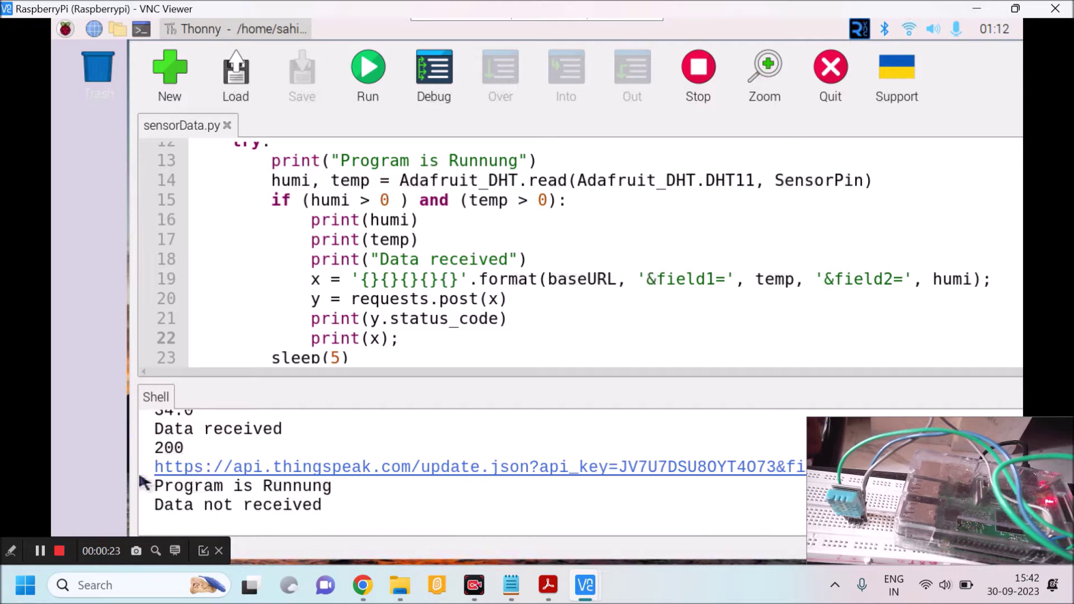
- Switch to the Weather Monitoring - ThingSpeak Chrome window
mouse_move(364, 590)
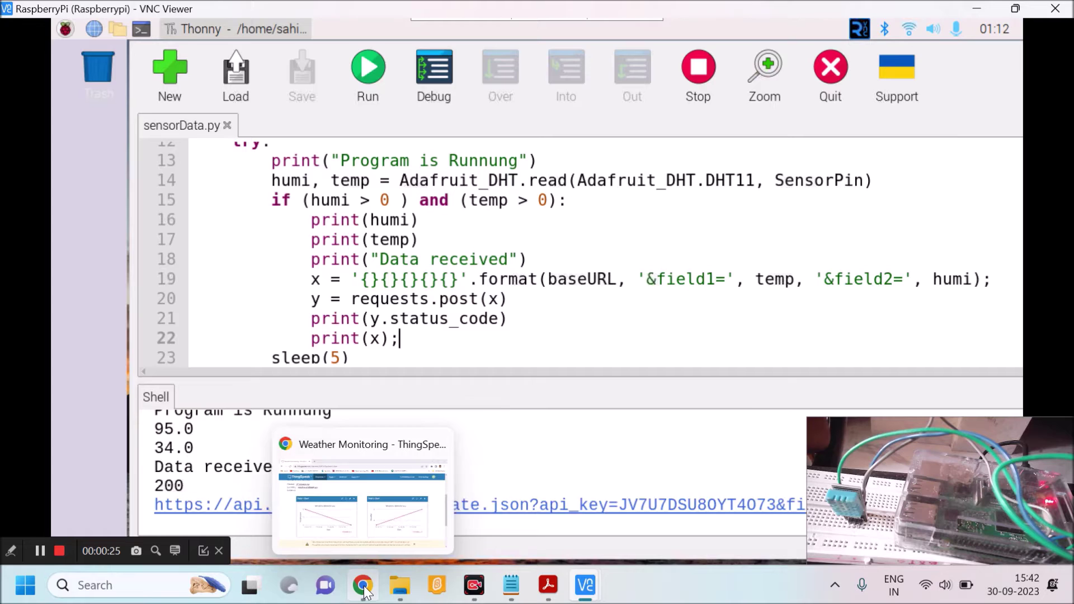
left_click(385, 442)
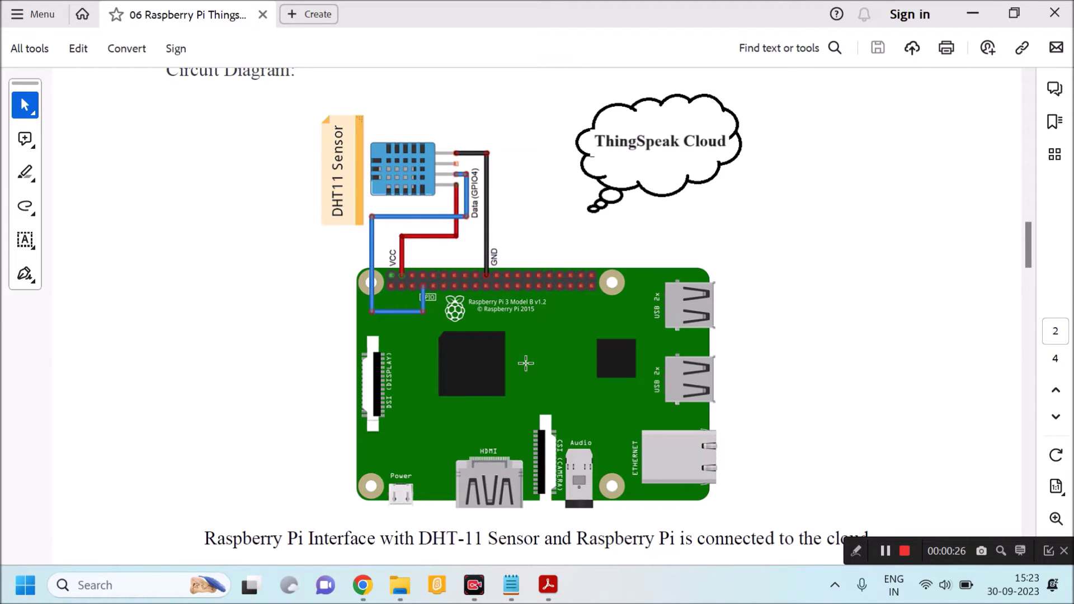
- Load thingspeak.com in Chrome and go to its sign-in page
left_click(373, 587)
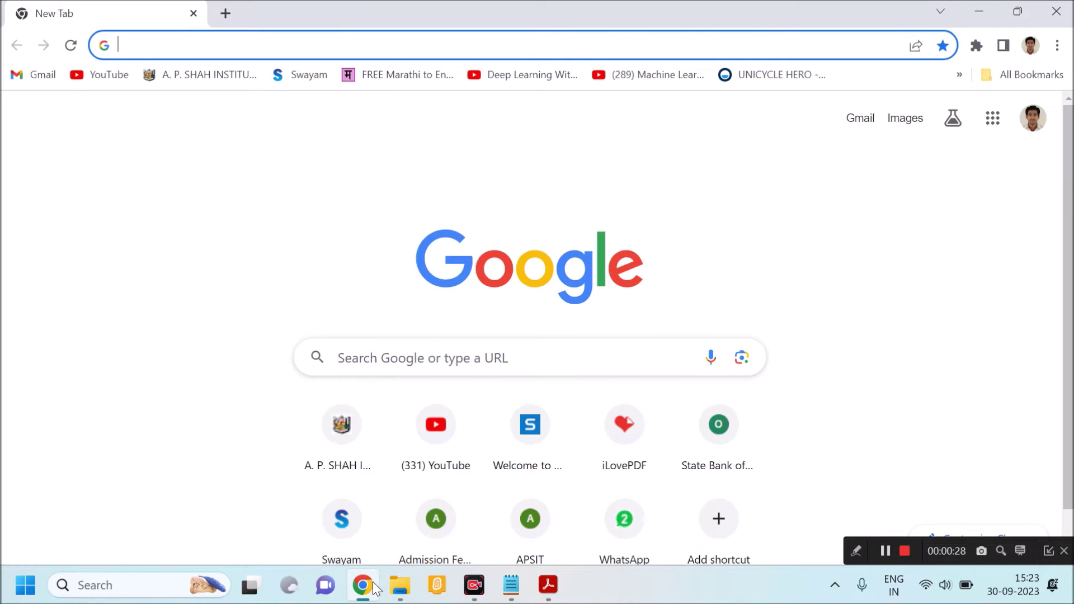
type("thingspeak.com")
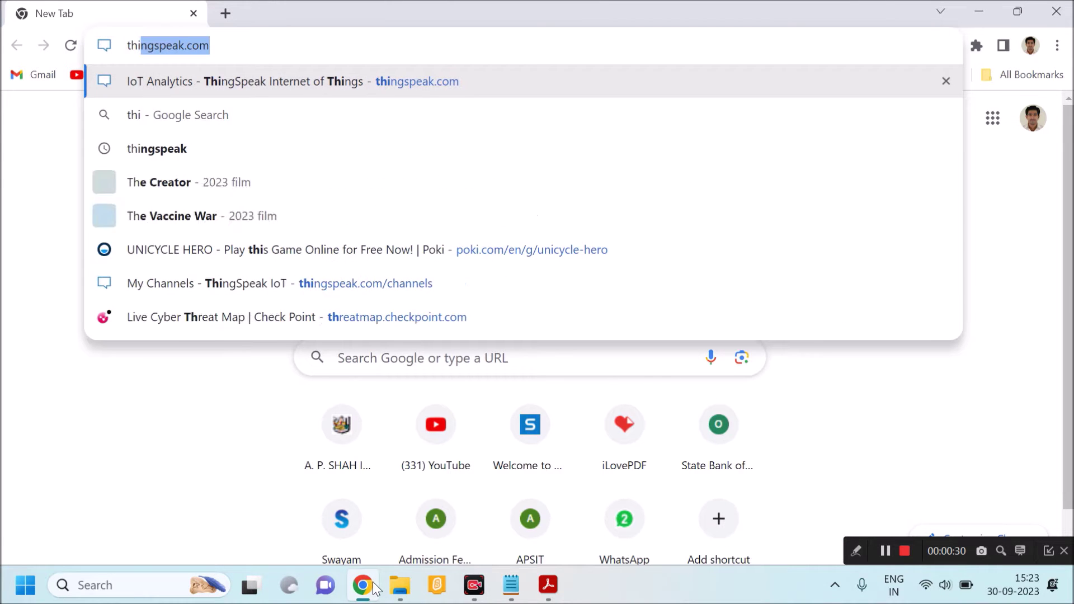
key("Right")
key("Return")
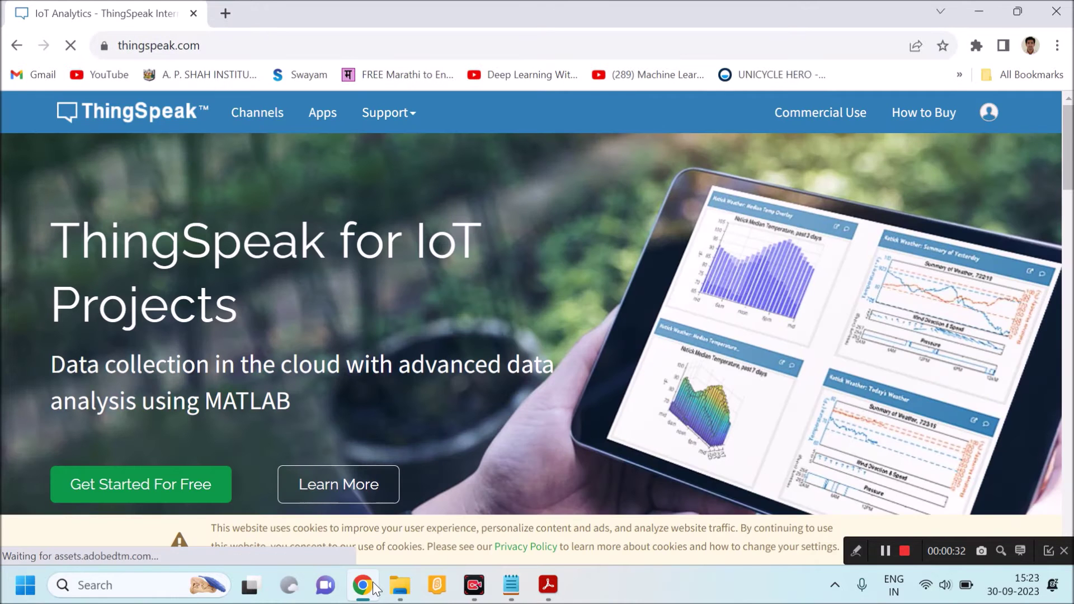
mouse_move(510, 584)
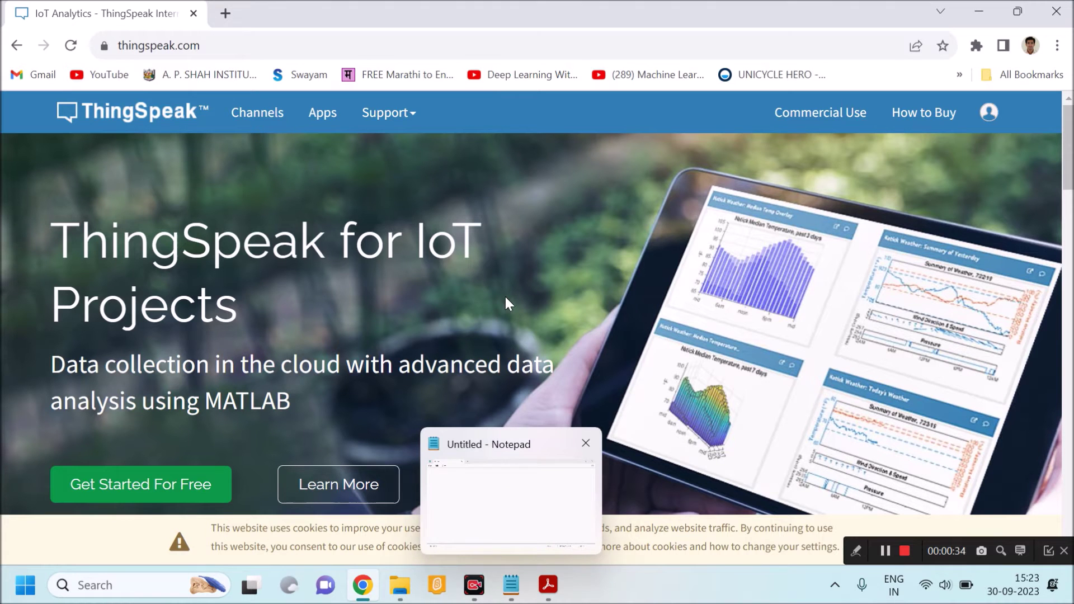
left_click(989, 116)
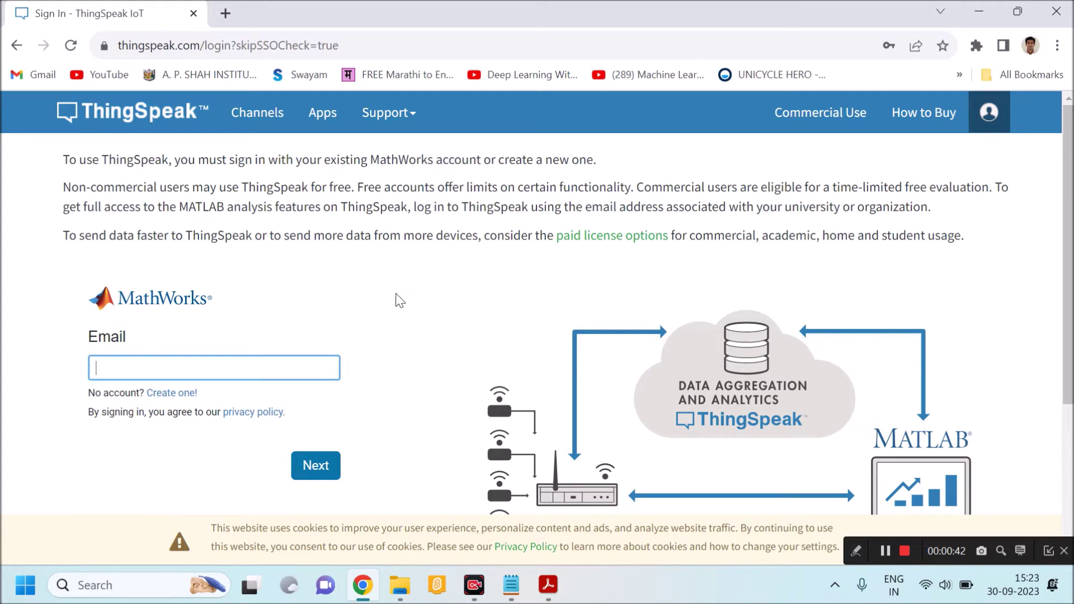
- Sign in using the saved account e-mail and password
left_click(301, 363)
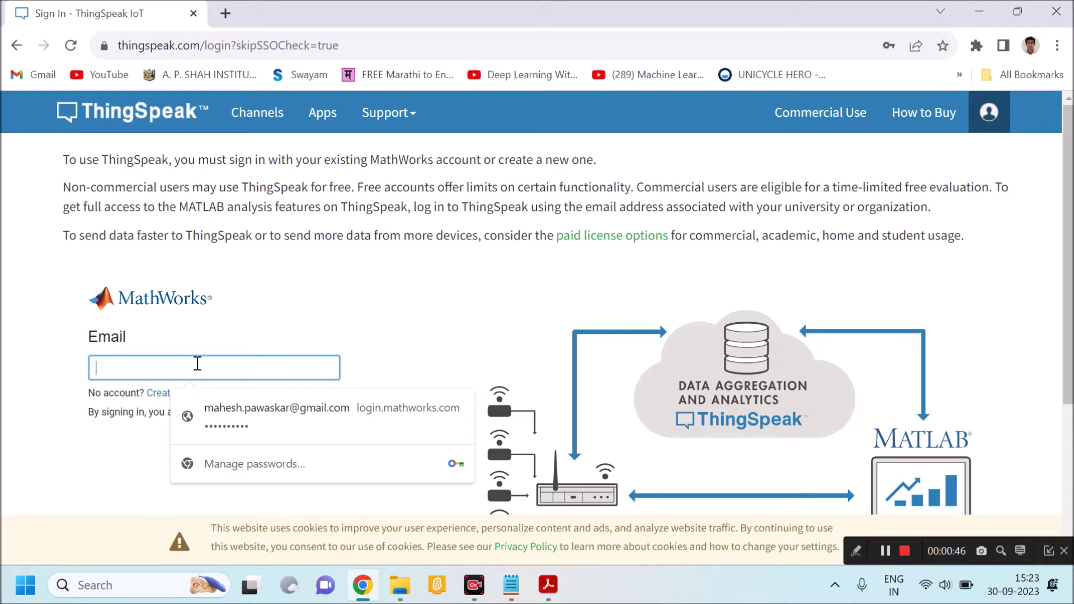
left_click(224, 414)
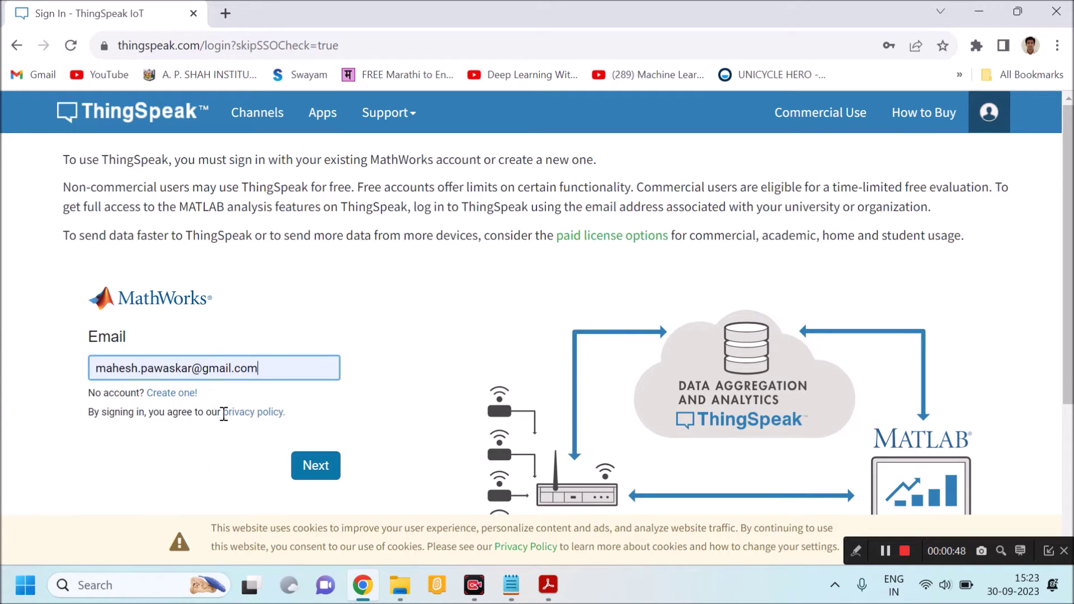
left_click(329, 467)
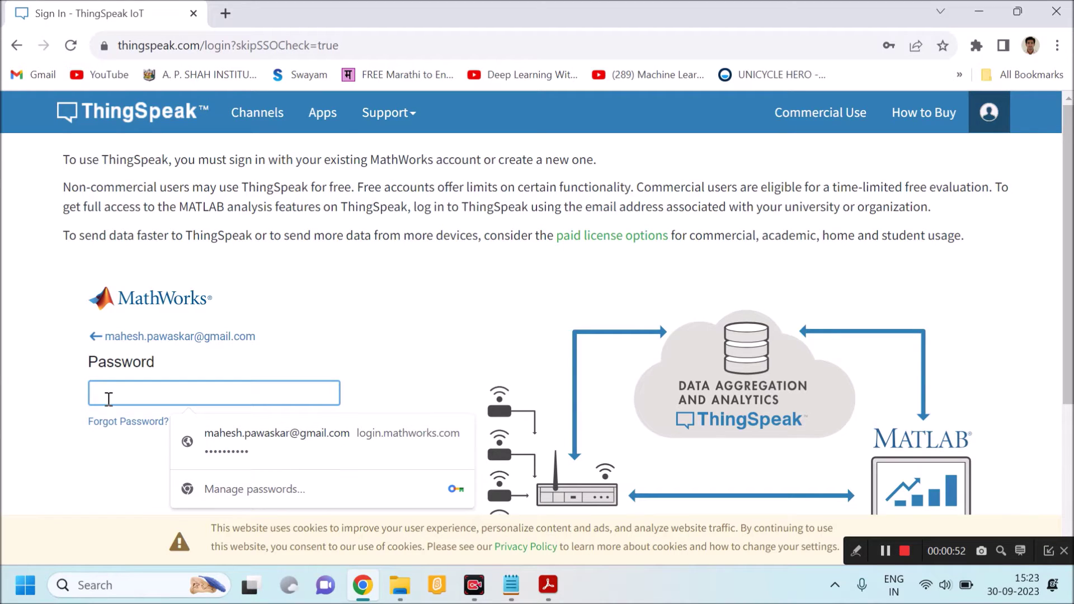
left_click(179, 439)
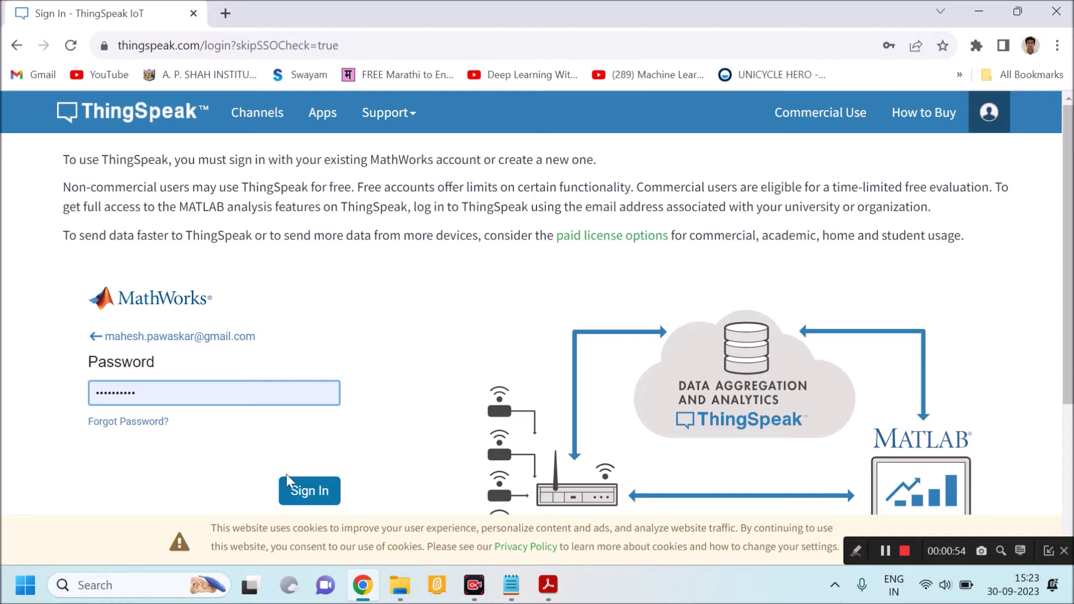
left_click(296, 490)
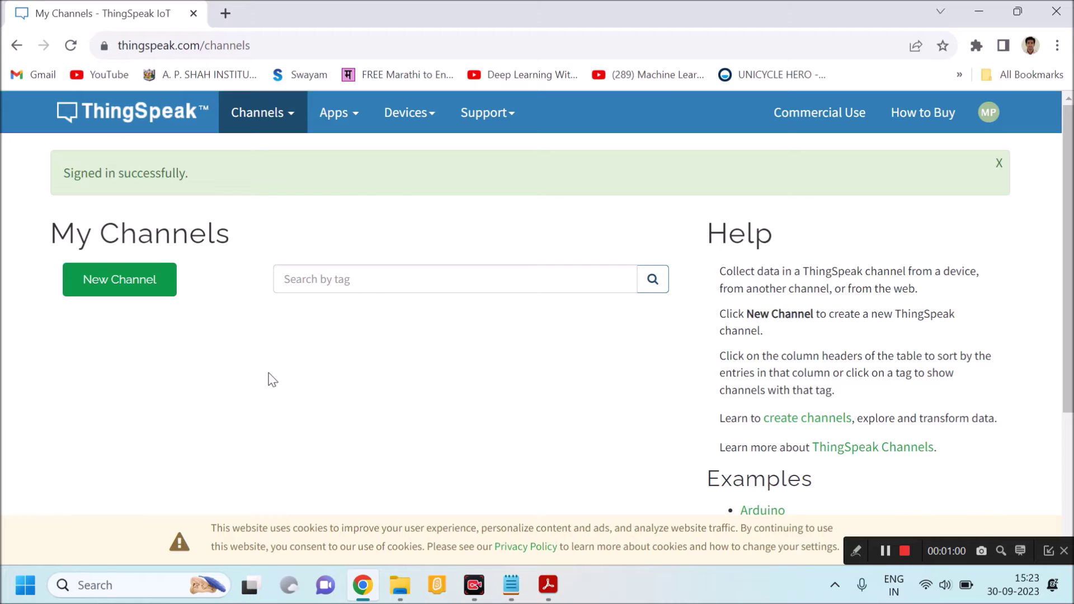
- Start a new channel named Weather Monitoring
left_click(130, 291)
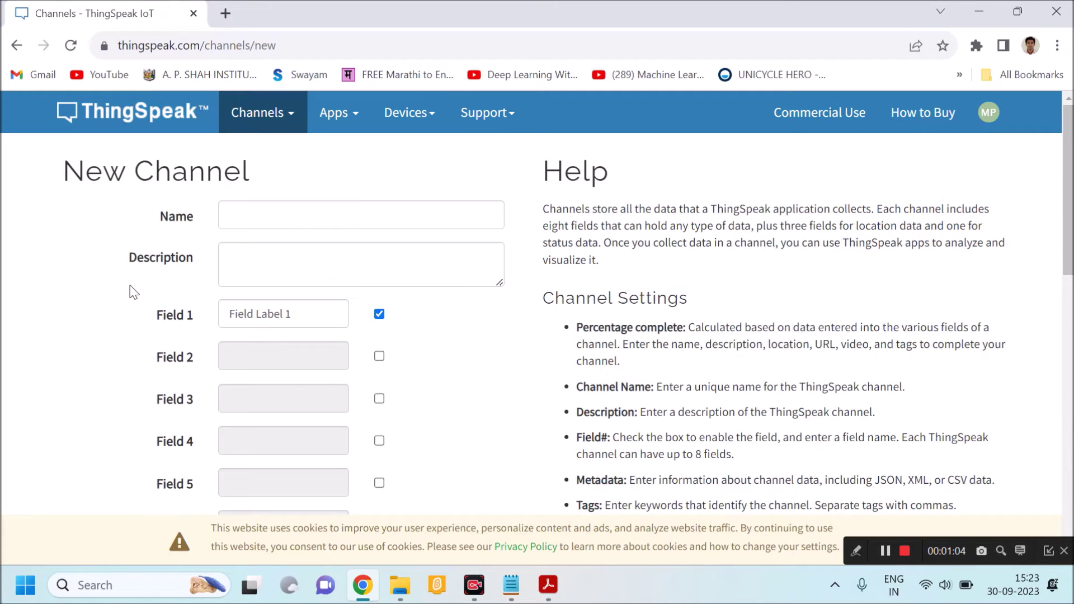
left_click(249, 215)
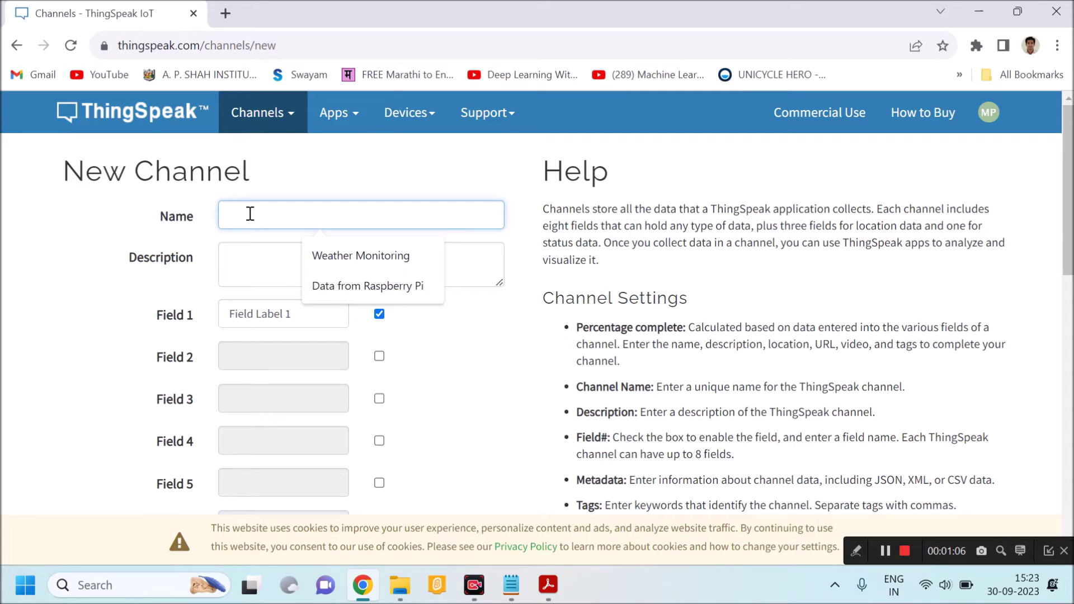
left_click(309, 254)
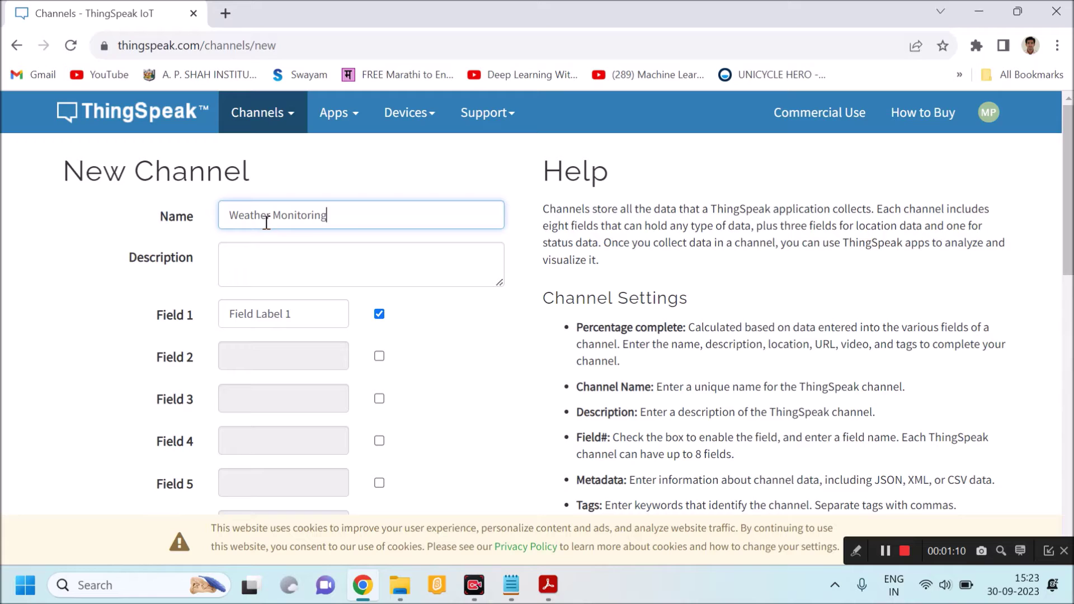
left_click(270, 248)
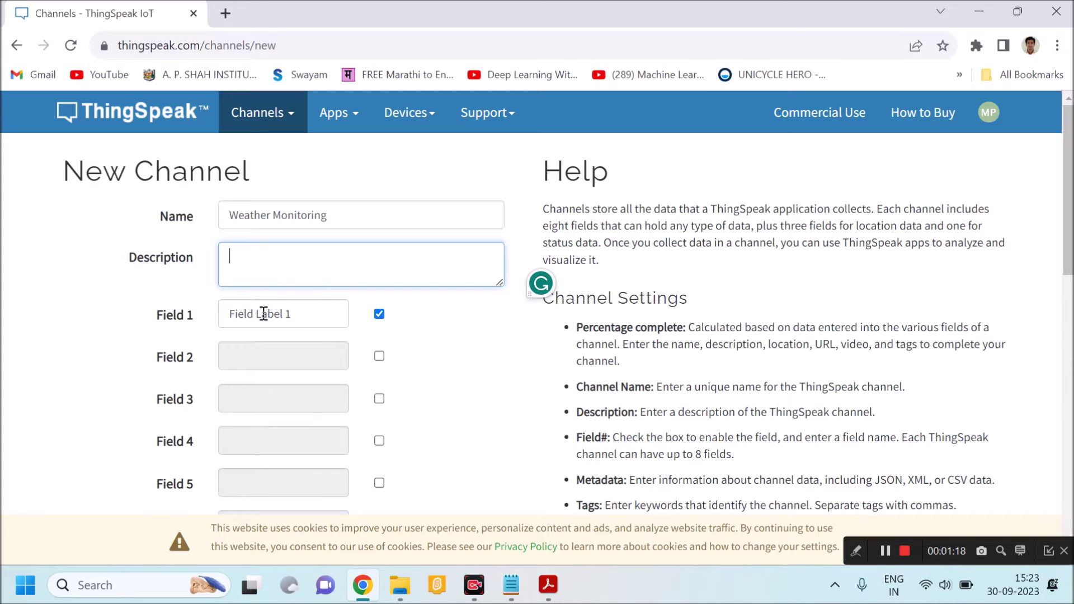
- Label Field 1 Temperature, enable Field 2 as Humidity, and scroll to the form's bottom
triple_click(295, 315)
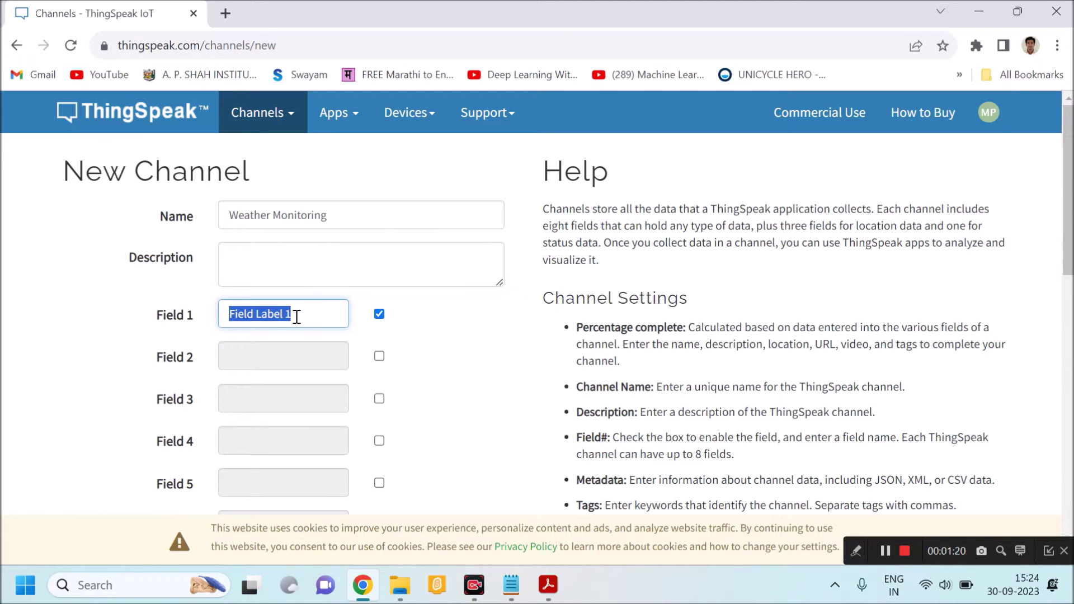
type("te")
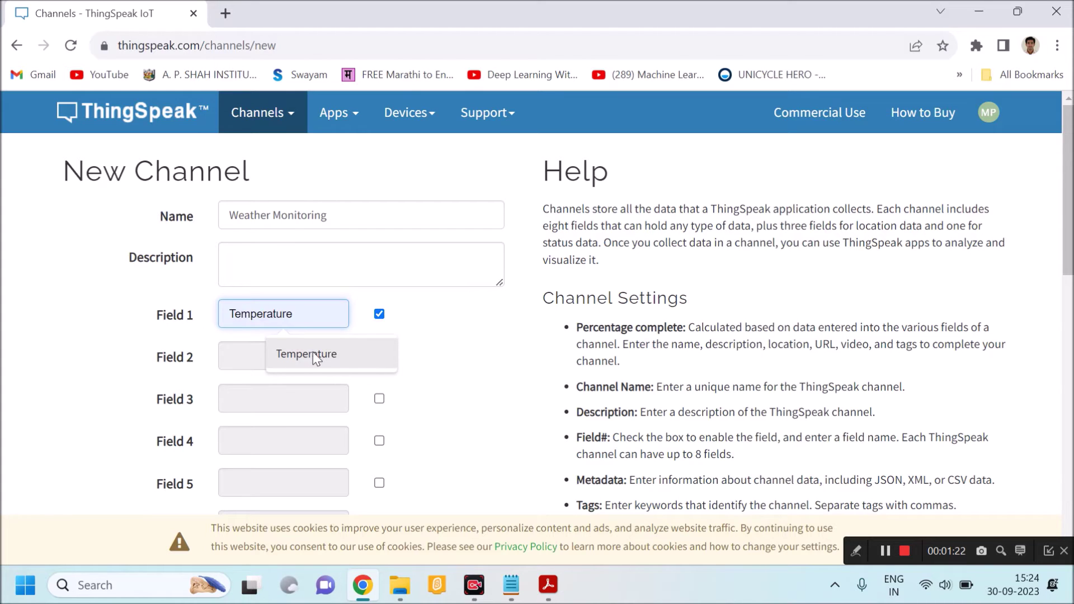
left_click(313, 351)
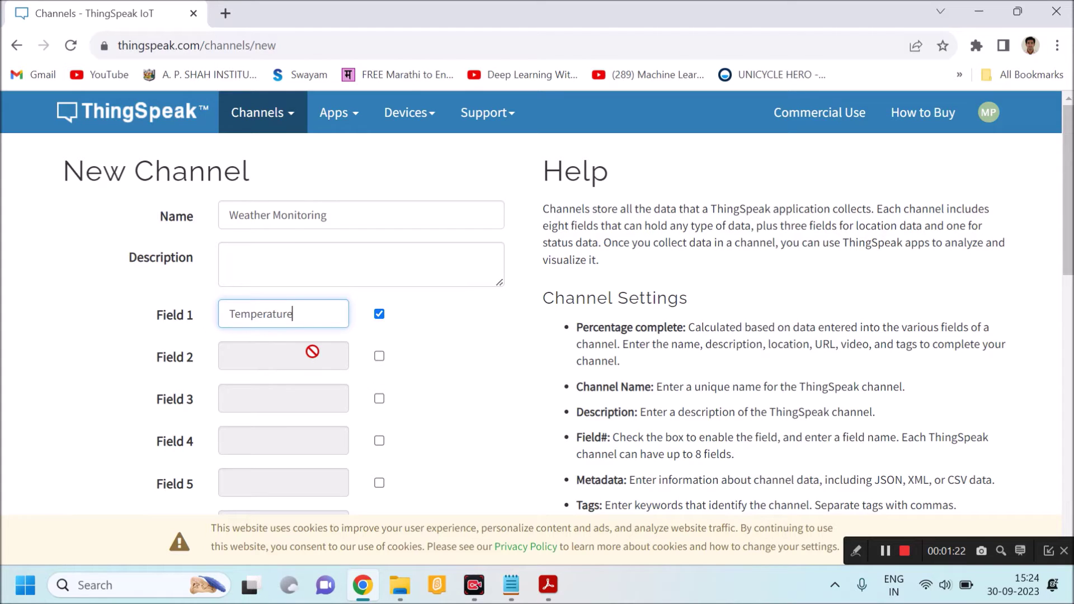
left_click(379, 356)
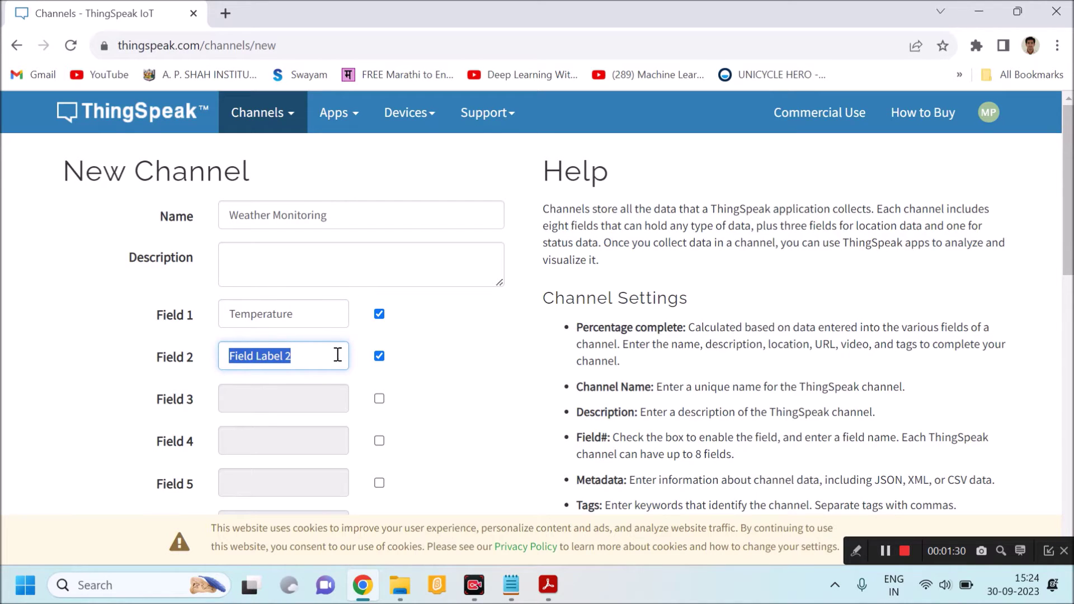
type("hu")
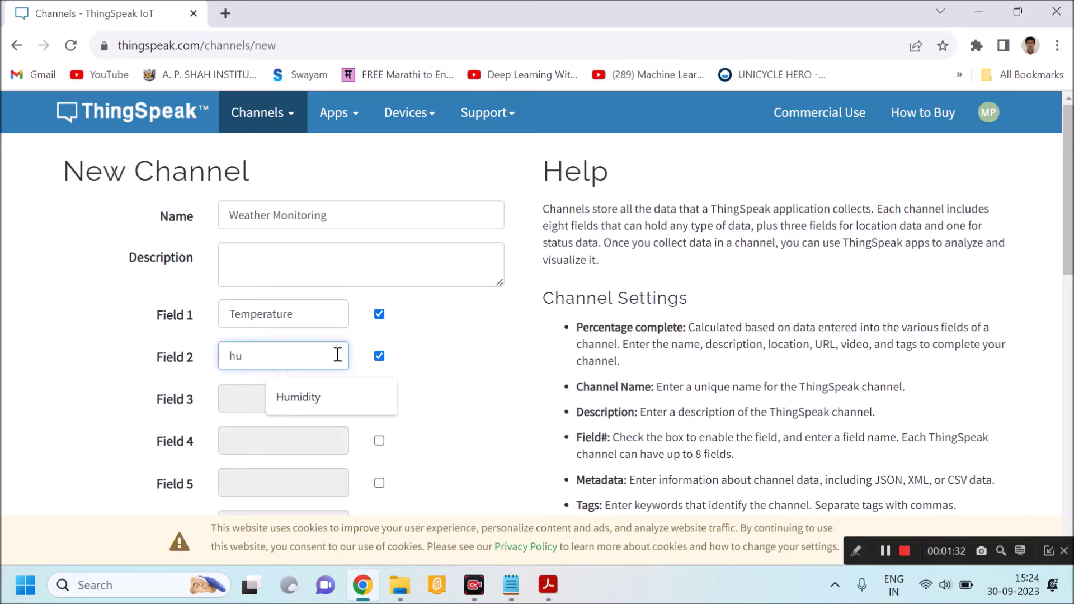
left_click(328, 396)
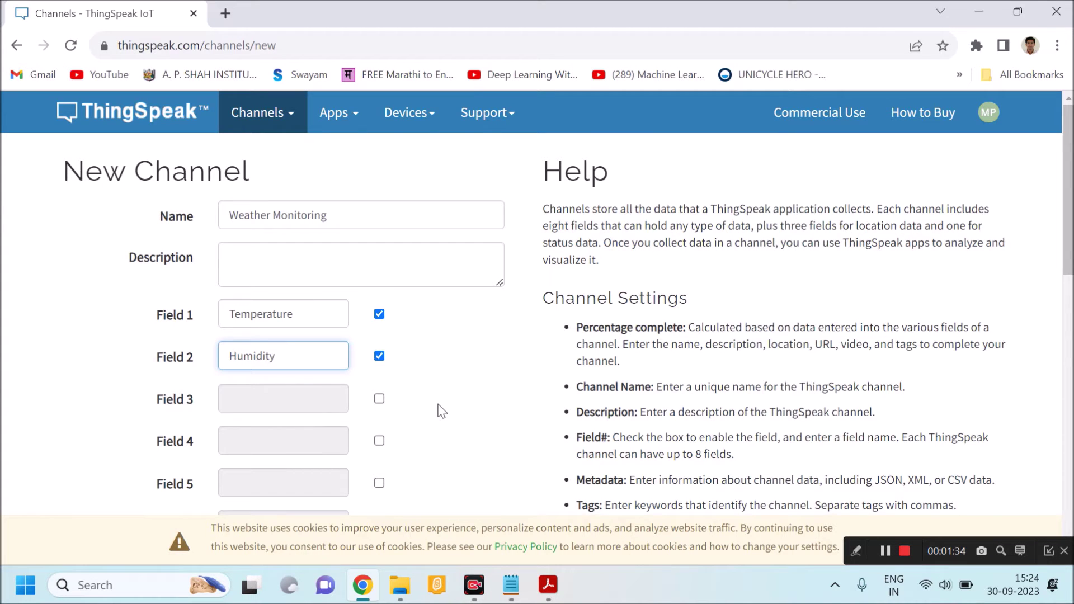
scroll(439, 411, "down", 4)
scroll(439, 411, "down", 9)
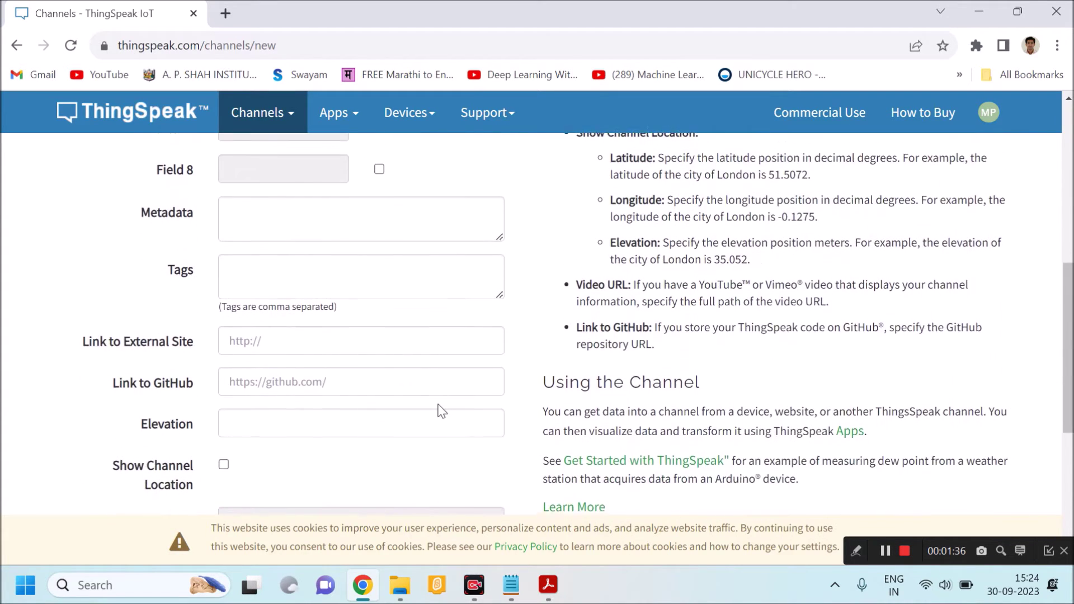
scroll(439, 411, "down", 1)
- Save the channel and review its empty Field 1 and Field 2 charts
left_click(279, 448)
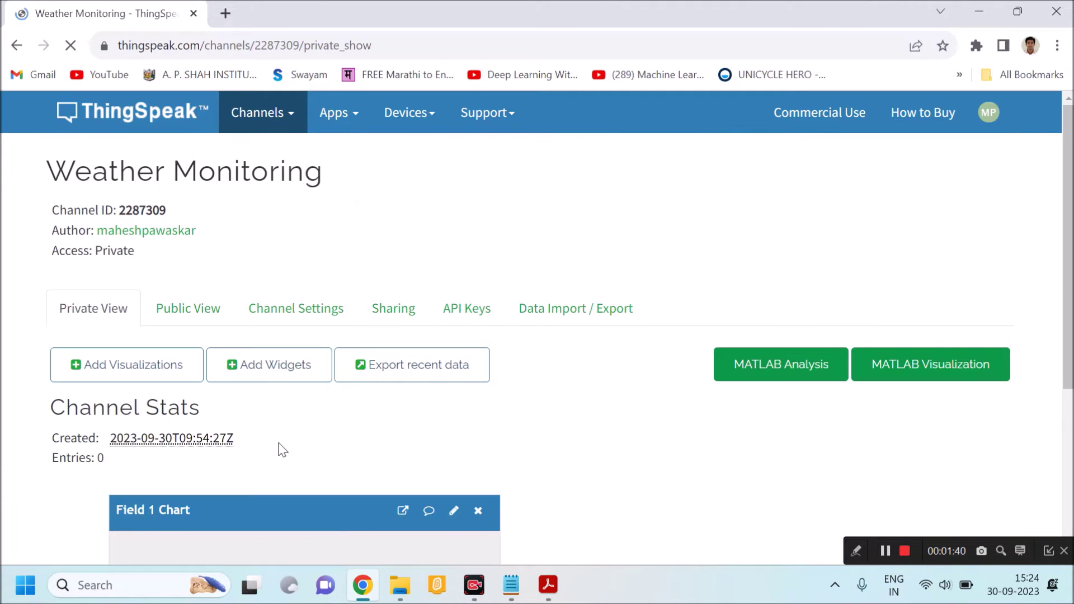
scroll(339, 421, "down", 2)
scroll(339, 421, "down", 4)
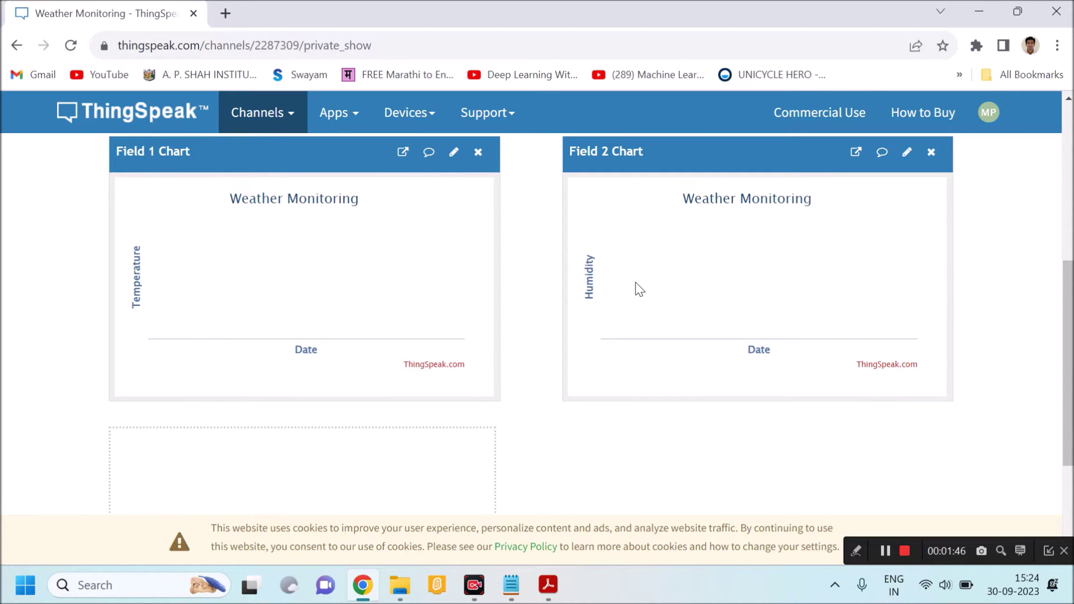
scroll(639, 289, "up", 2)
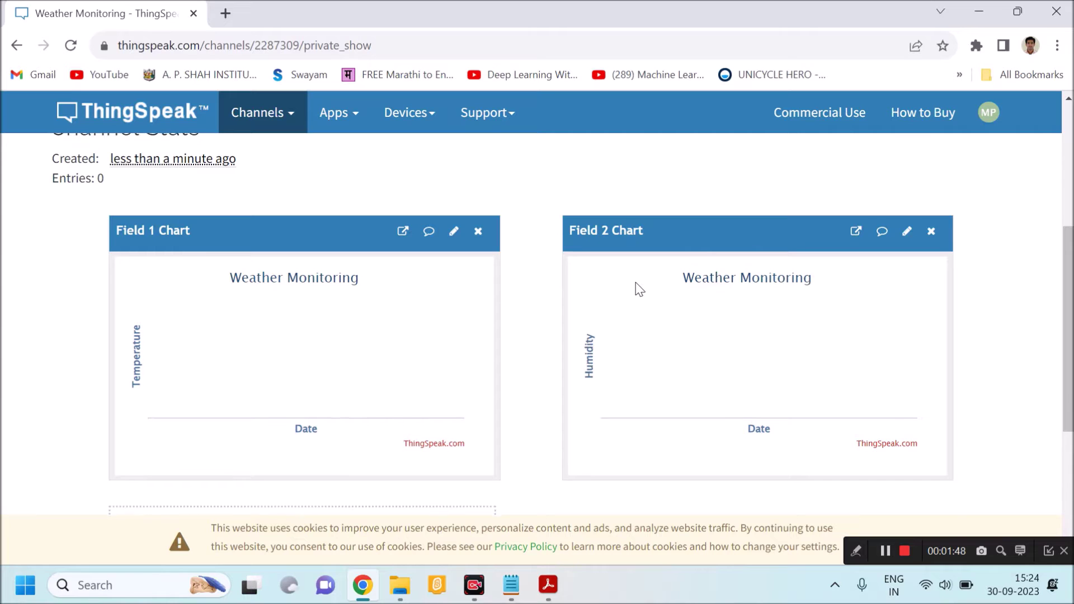
scroll(640, 289, "up", 4)
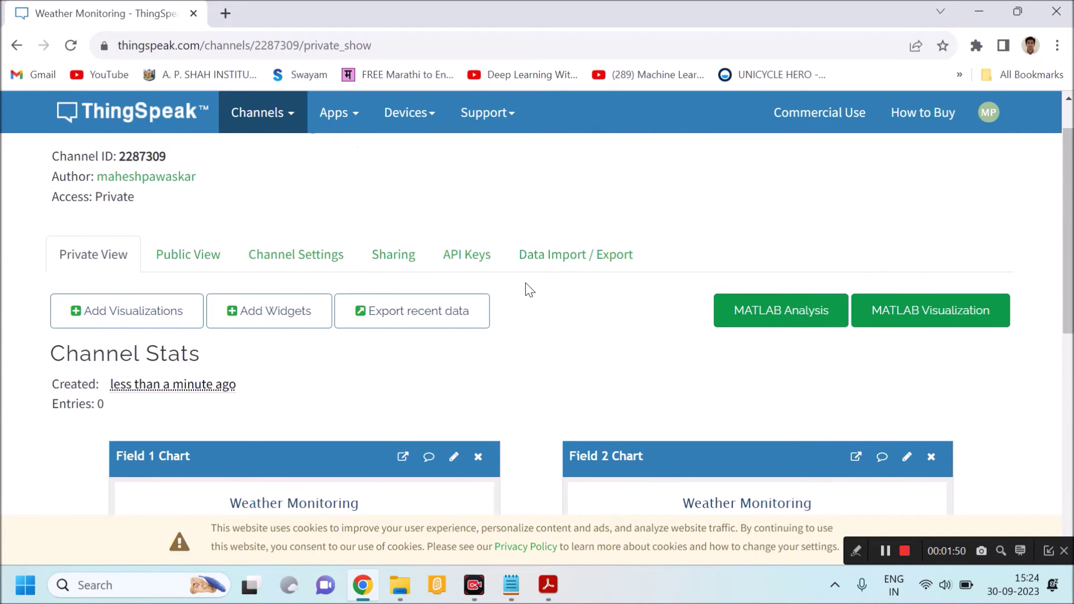
- Show the API Keys tab, highlighting the Write and Read key headings and the write key value
left_click(464, 262)
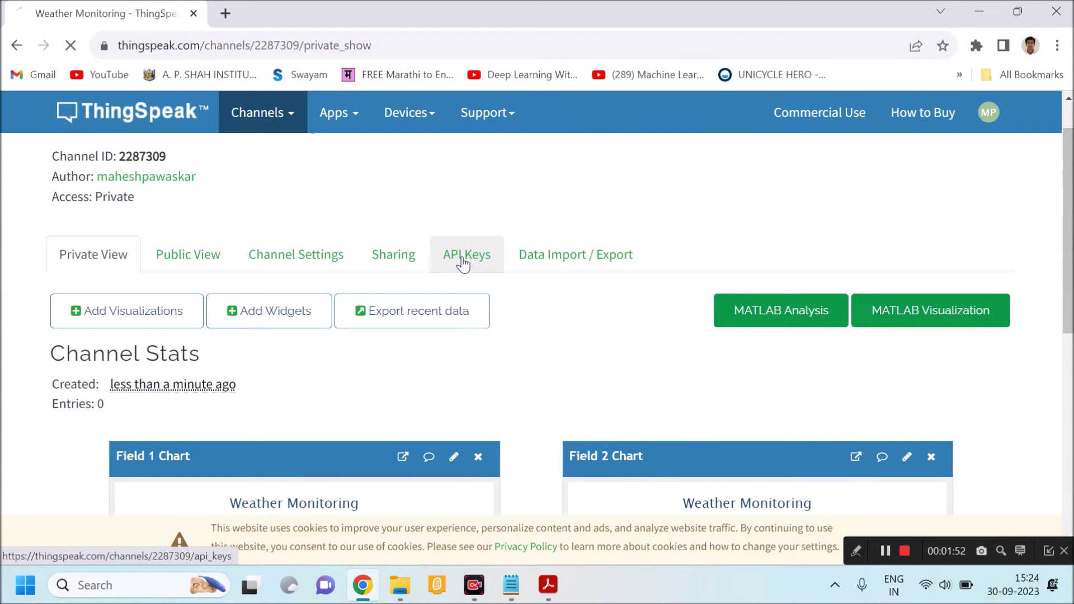
scroll(524, 343, "down", 3)
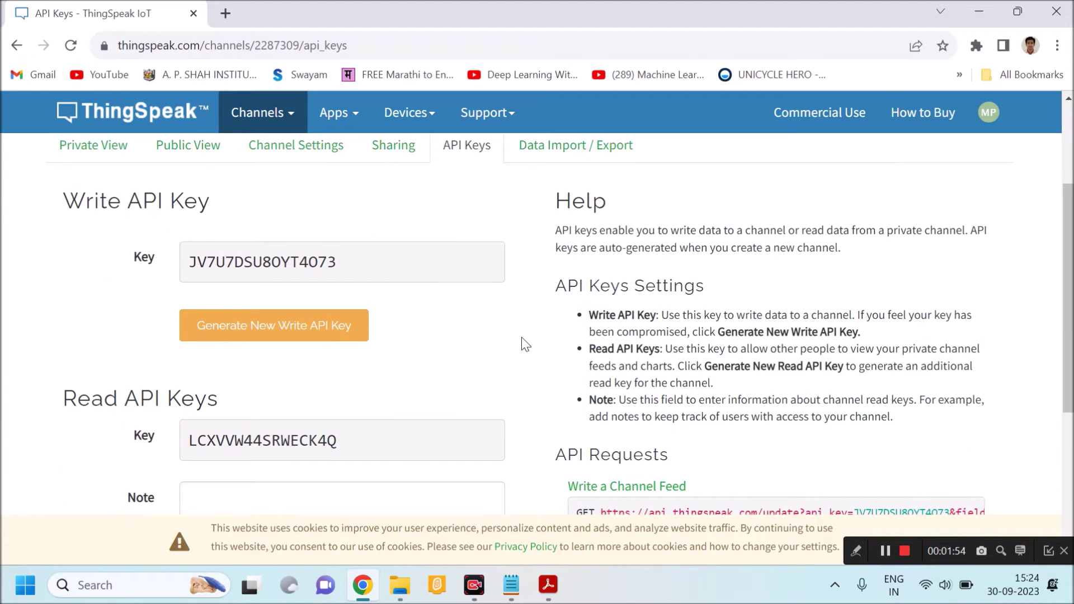
scroll(422, 319, "down", 1)
left_click_drag(67, 159, 213, 168)
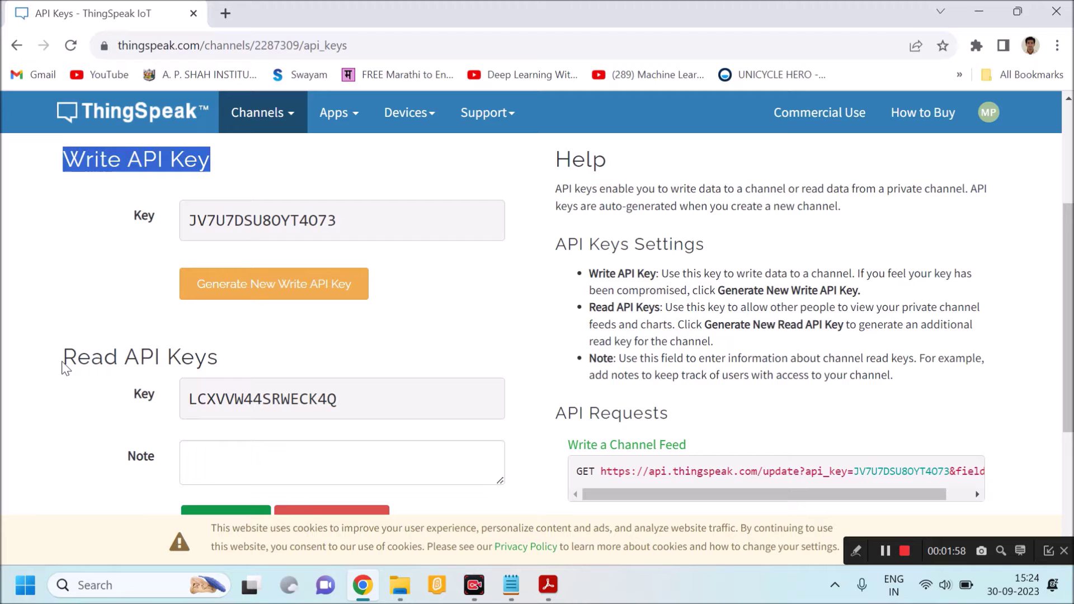
left_click_drag(62, 362, 219, 361)
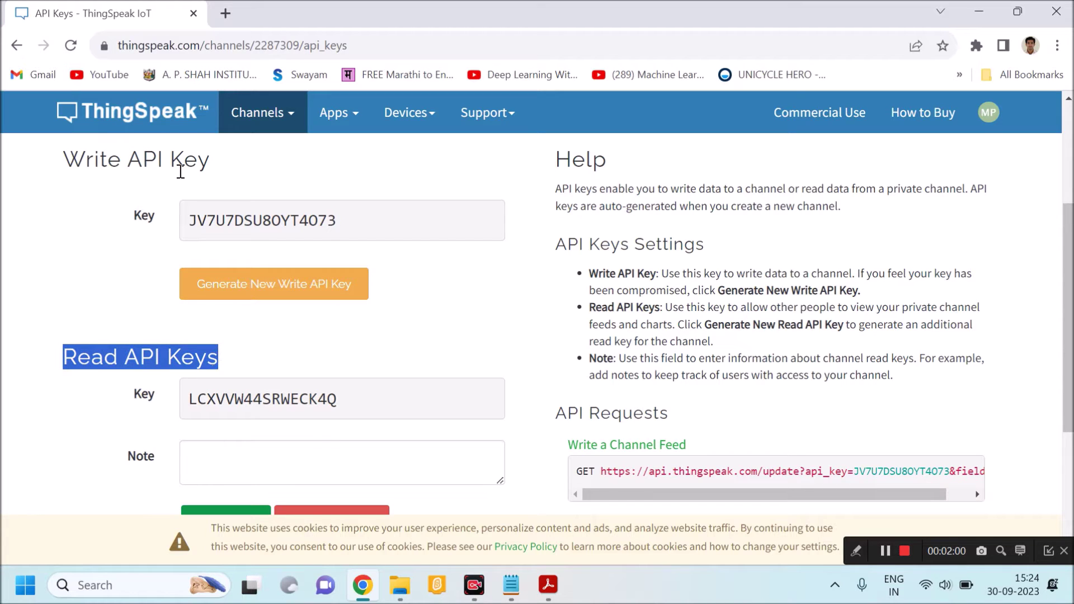
left_click_drag(67, 160, 206, 162)
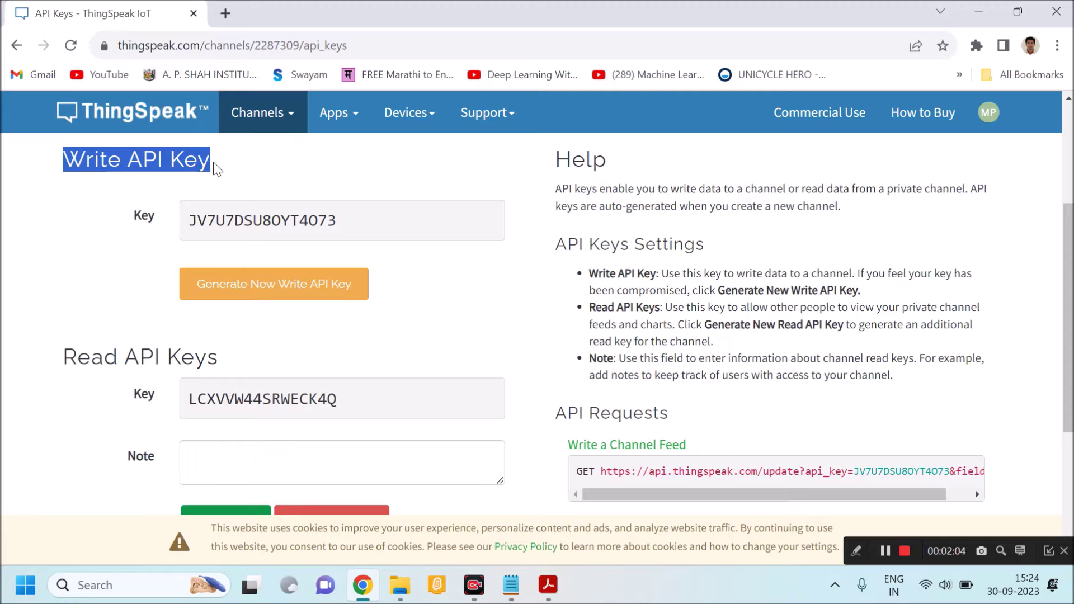
left_click_drag(189, 221, 342, 226)
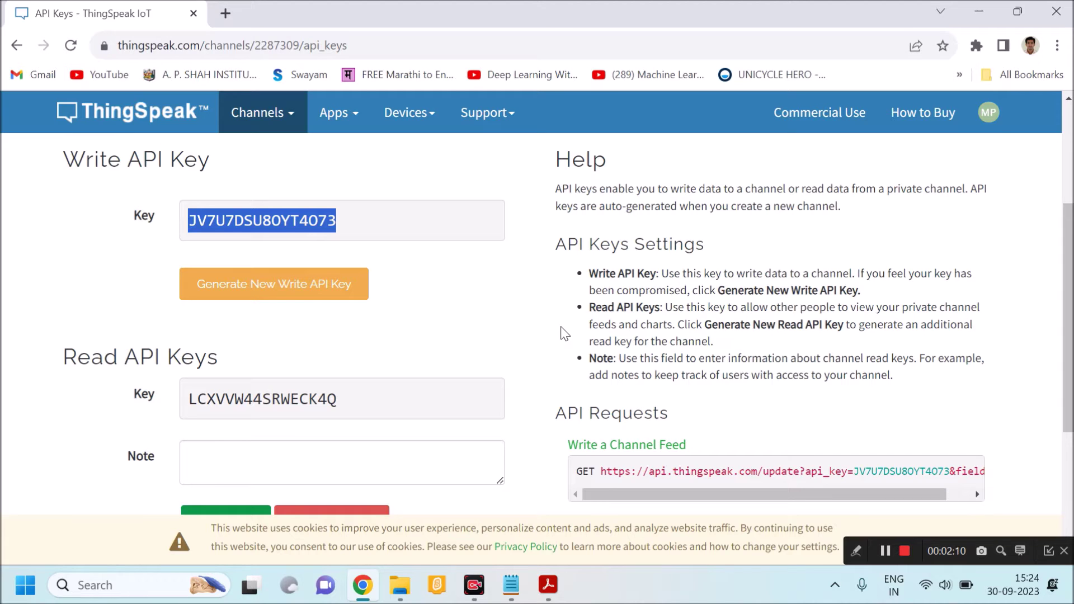
scroll(603, 405, "down", 1)
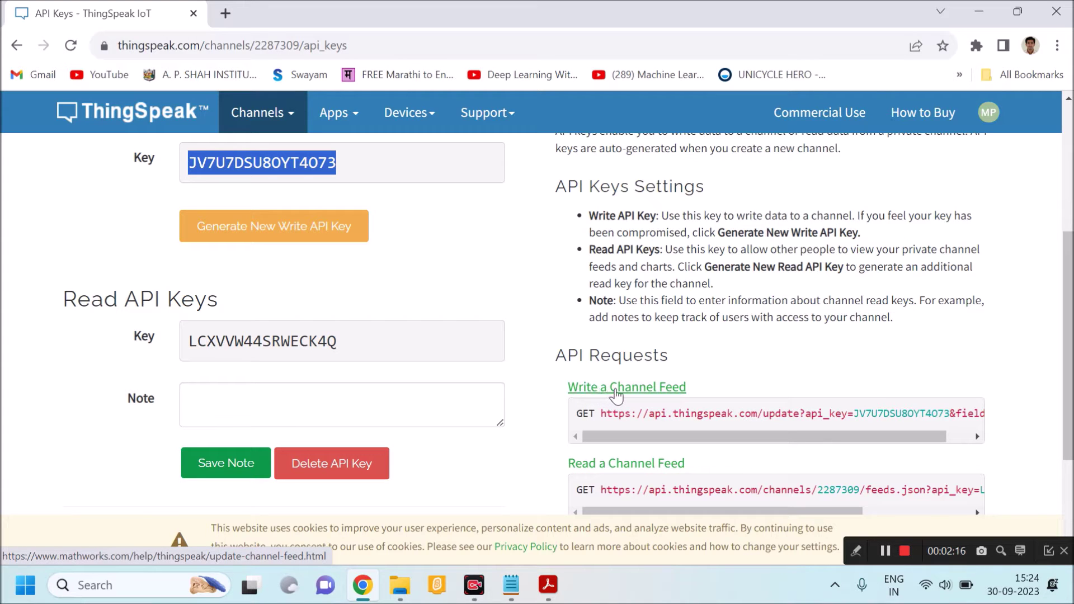
- Open 'Write a Channel Feed' help, expand 'Write Data with GET', and select its update URL
left_click(615, 396)
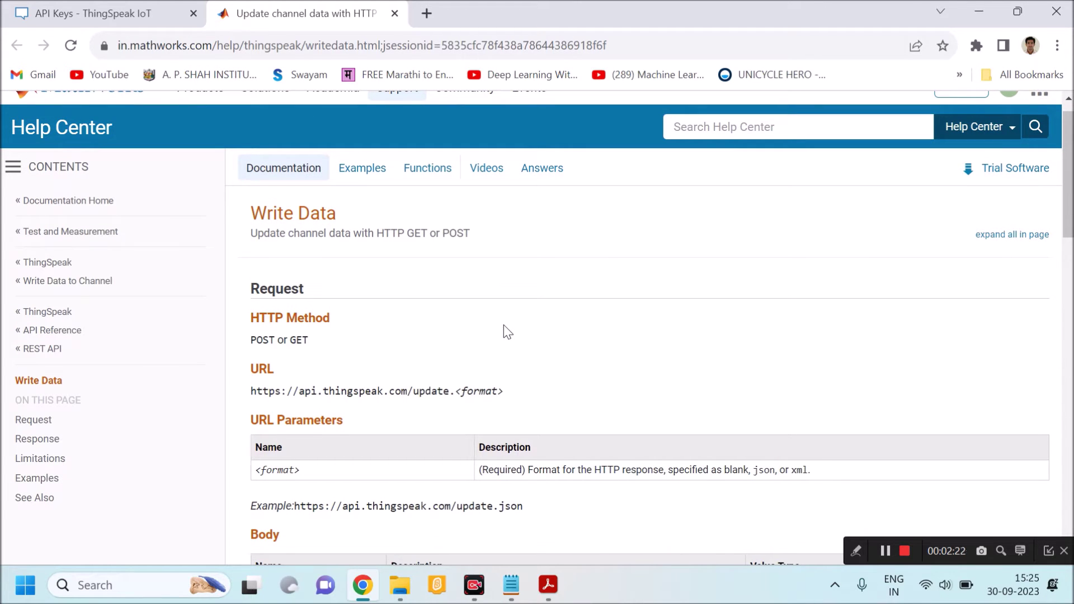
scroll(507, 332, "down", 8)
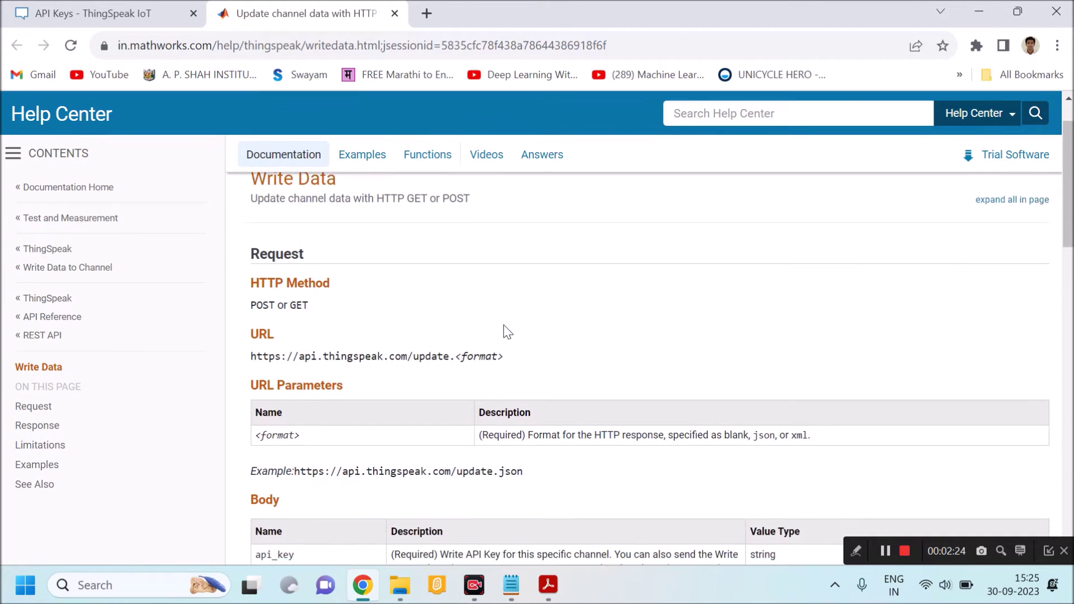
scroll(505, 324, "down", 8)
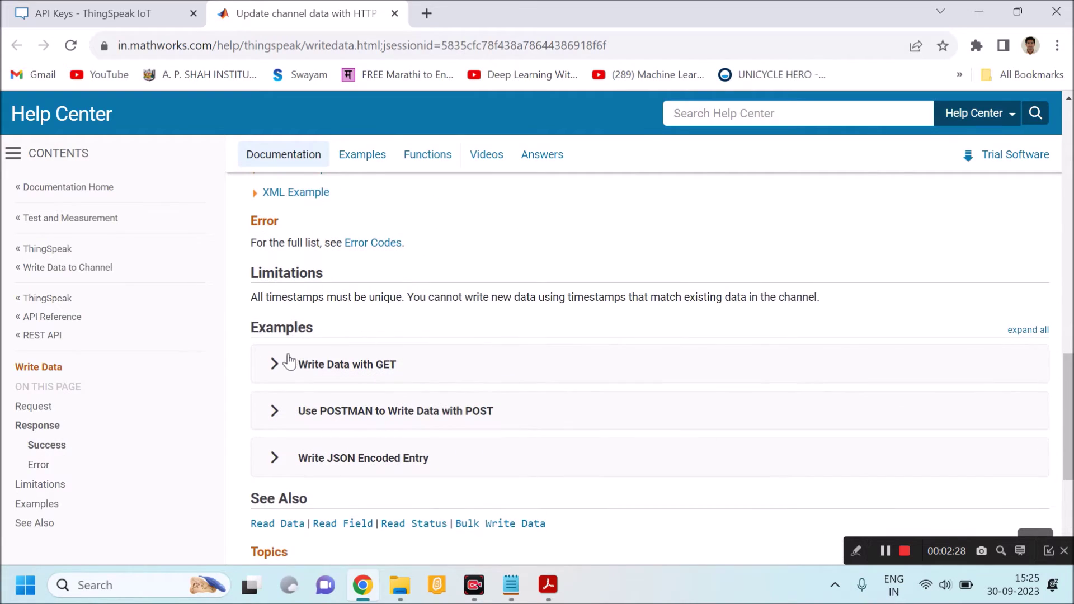
left_click(275, 365)
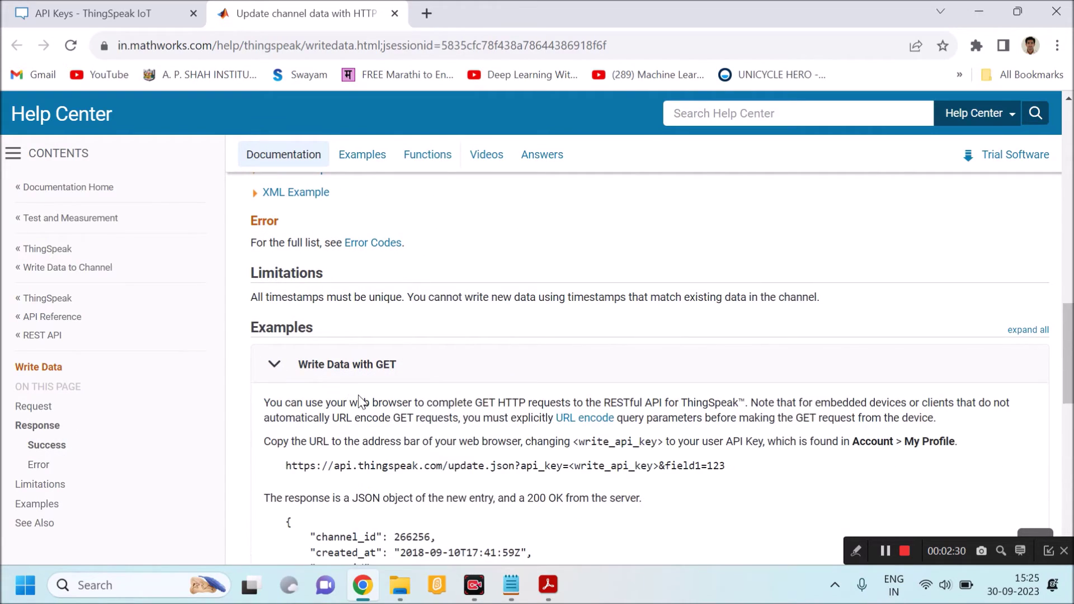
scroll(358, 401, "down", 2)
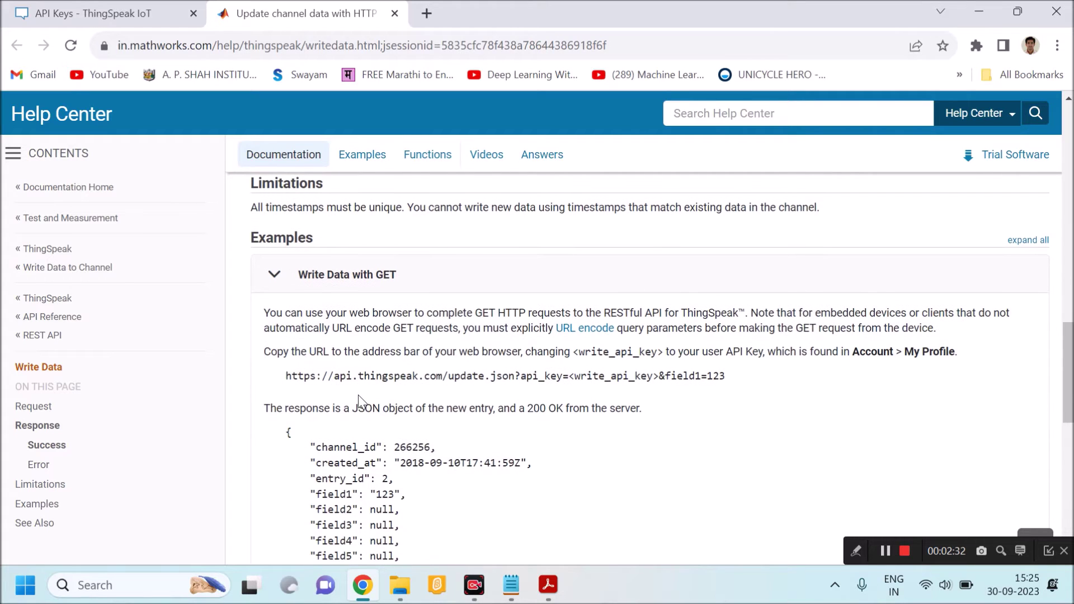
left_click_drag(285, 375, 726, 372)
key("ctrl+c")
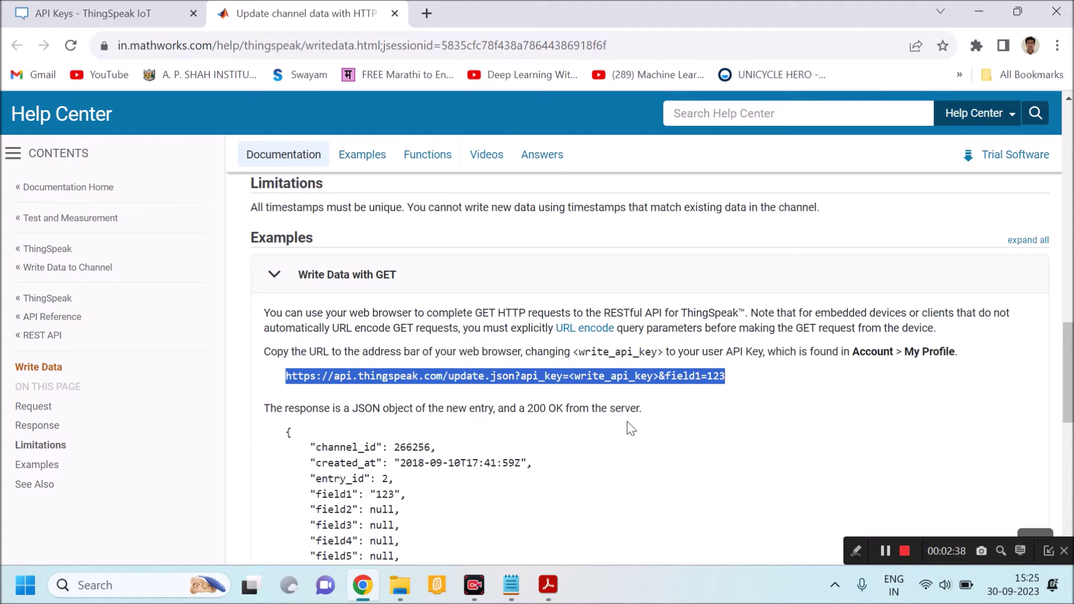
- Paste the example update URL into Notepad and highlight its update.json? part
left_click(511, 584)
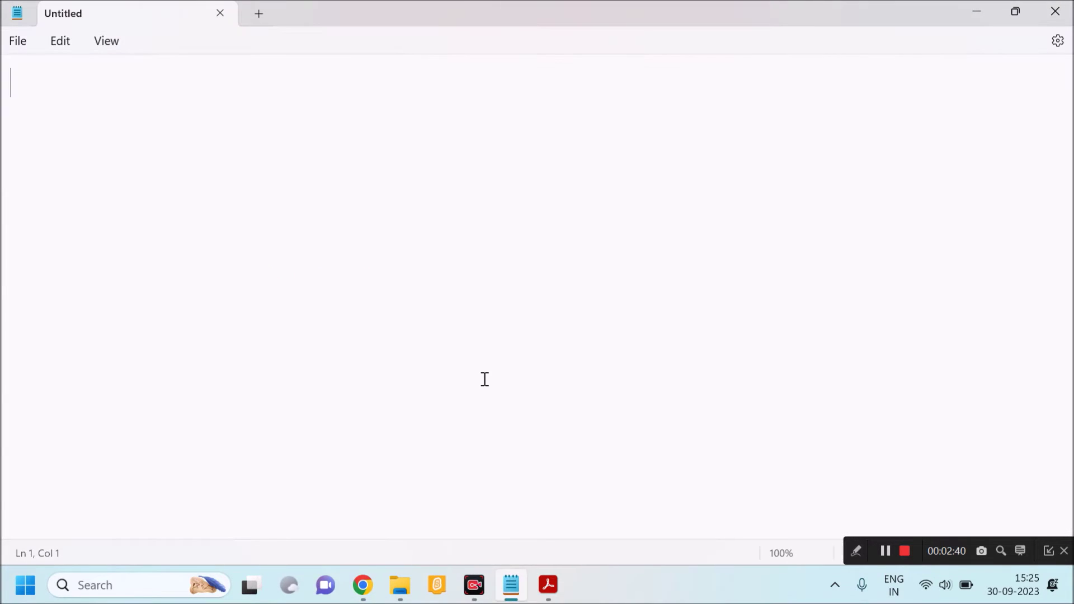
key("ctrl+v")
left_click_drag(11, 84, 450, 97)
key("shift+Right")
key("shift+Right")
key("shift+Right")
key("shift+Right")
key("shift+Right")
key("shift+Right")
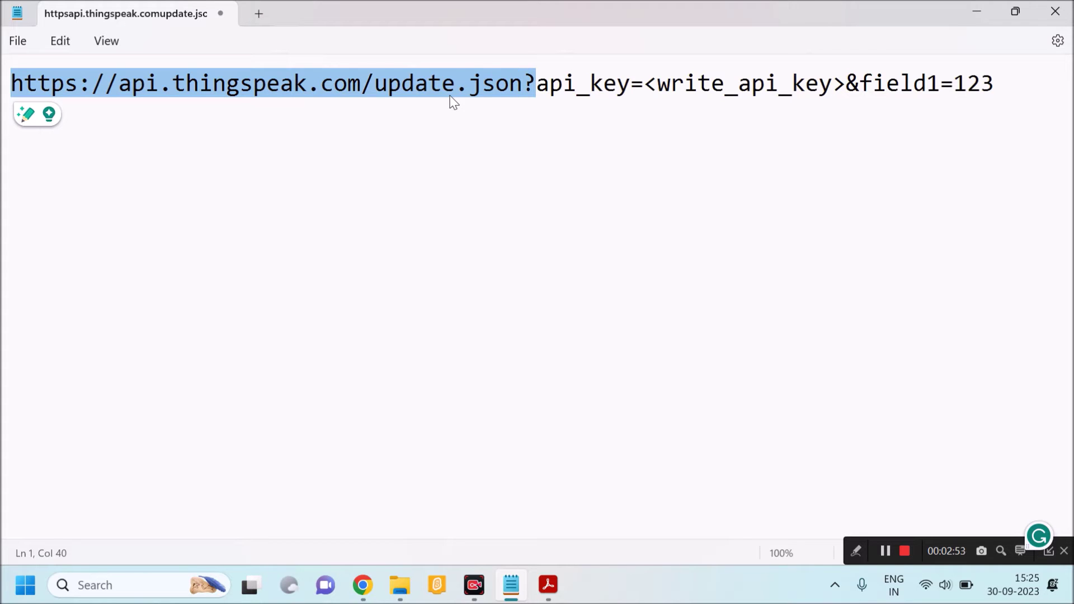
key("Right")
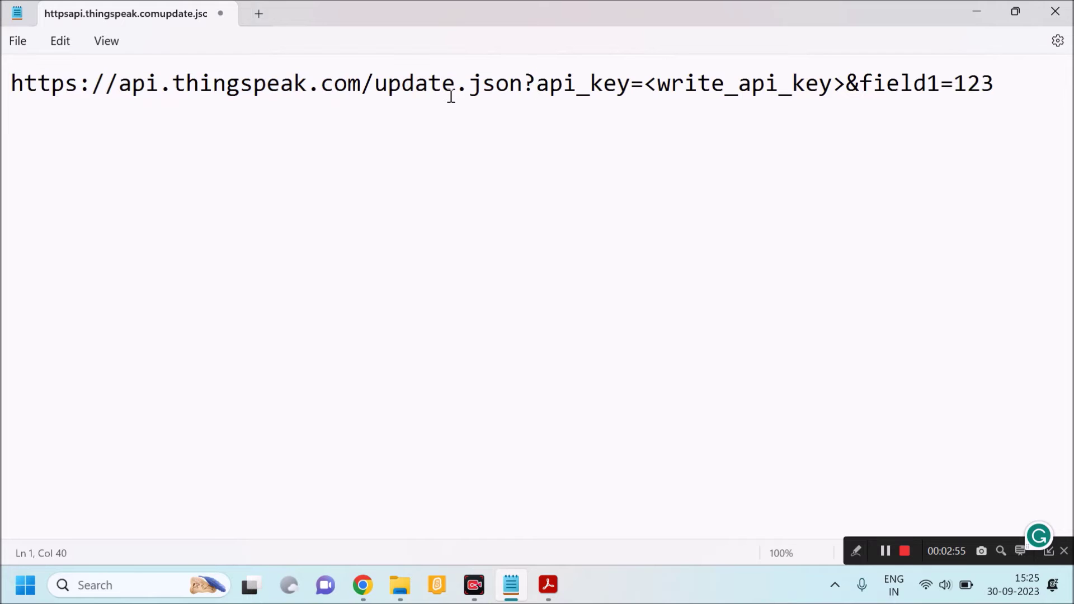
- Highlight the api_key and &field1=123 parameters, then return to the Chrome help page
key("shift+Right")
key("shift+Right")
key("shift+Right")
key("shift+Right")
key("shift+Right")
key("shift+Right")
key("shift+Right")
key("shift+Right")
key("shift+Right")
key("shift+Right")
key("shift+Right")
key("shift+Right")
key("shift+Right")
key("shift+Right")
key("shift+Right")
key("shift+Right")
key("shift+Right")
key("shift+Right")
key("shift+Right")
key("shift+Right")
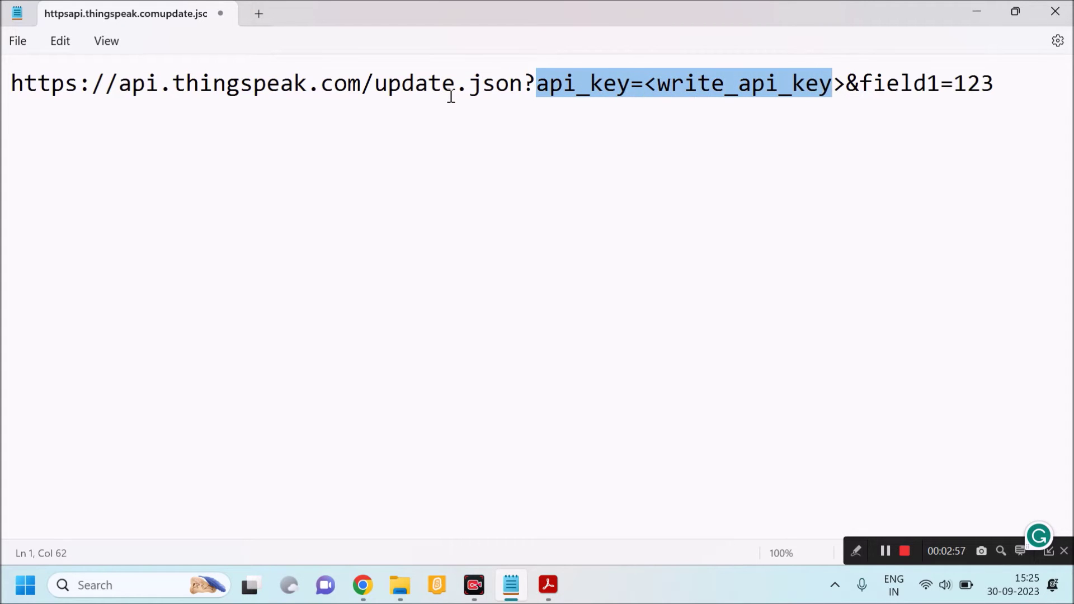
key("shift+Right")
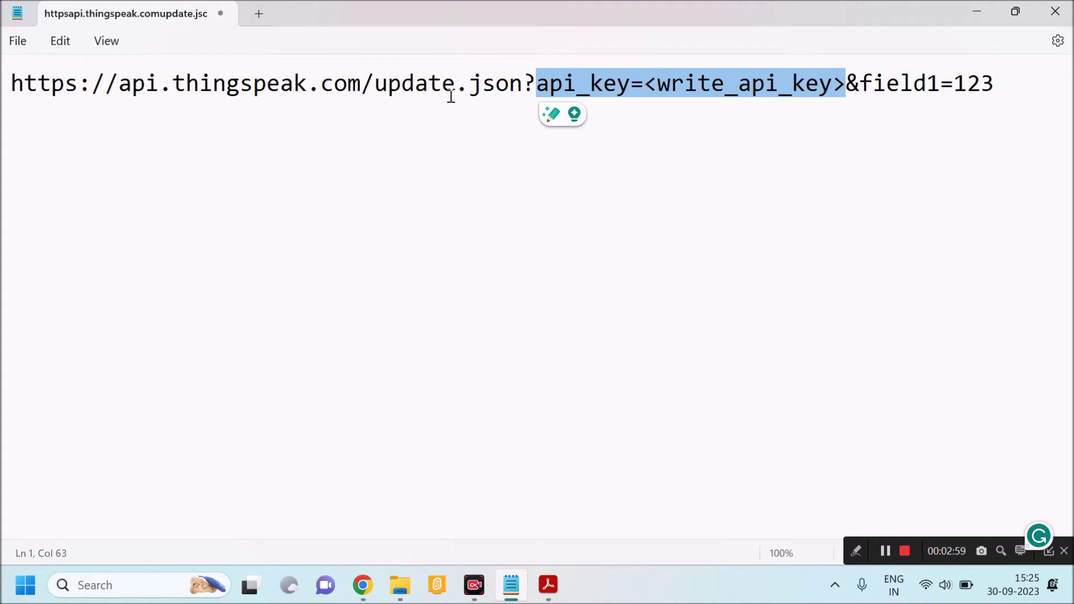
key("Right")
key("shift+Right")
key("shift+Right")
key("shift+Right")
key("shift+Right")
key("shift+Right")
key("shift+Right")
key("shift+Right")
key("shift+Right")
key("shift+Right")
key("shift+Right")
key("shift+Right")
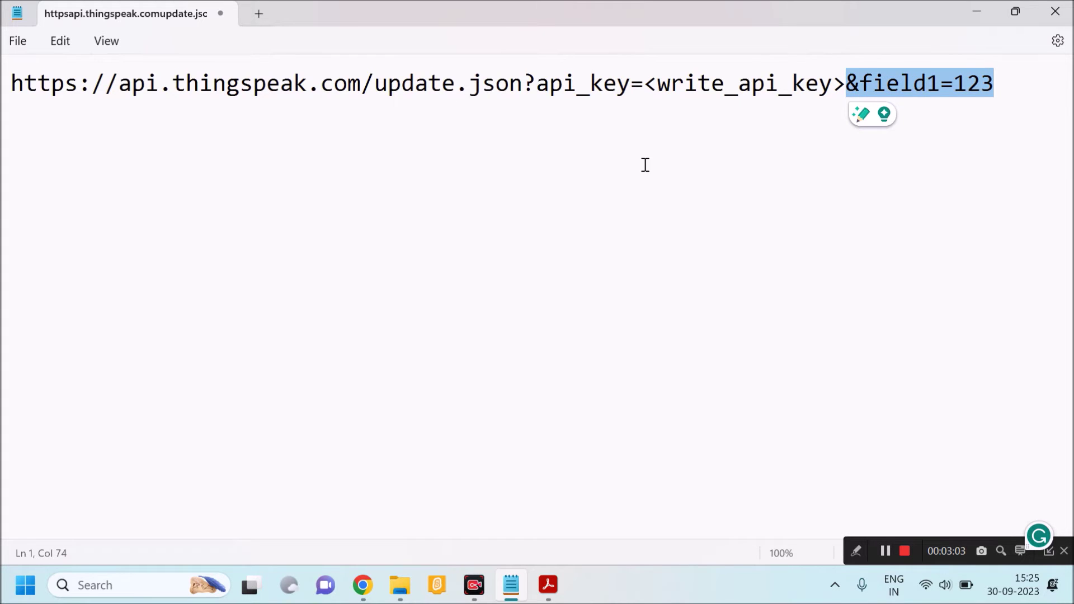
left_click(818, 187)
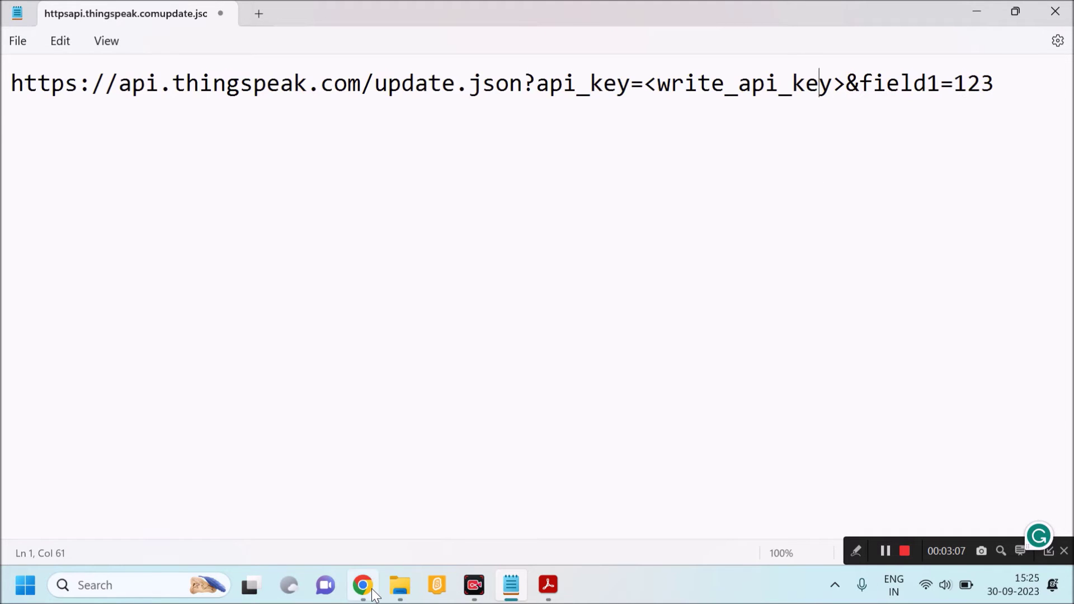
left_click(363, 582)
scroll(322, 352, "up", 3)
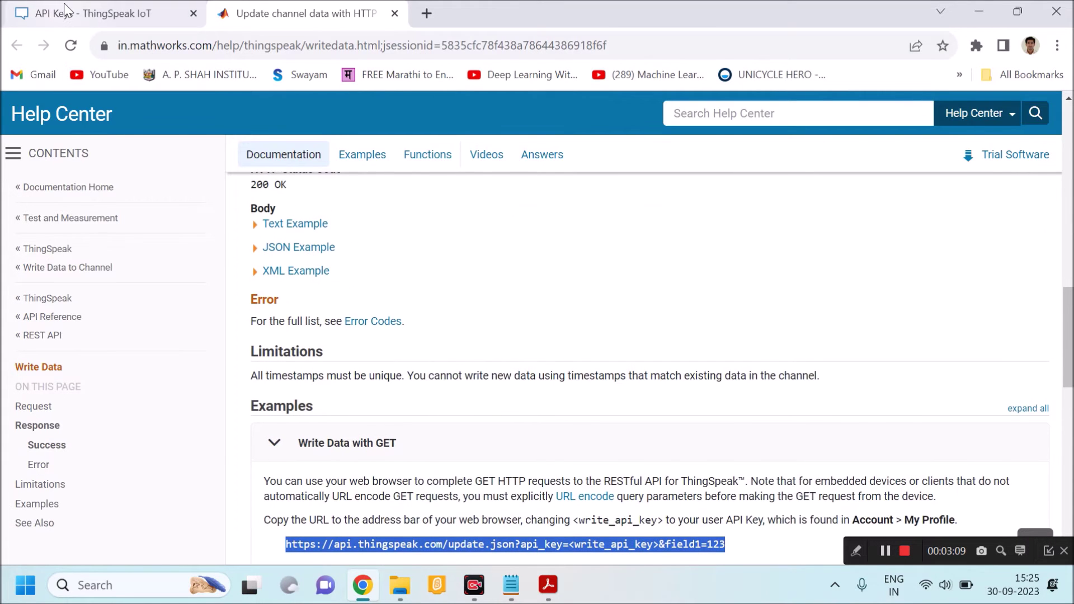
- Paste the Write API Key over <write_api_key> in the Notepad URL and select the full URL
left_click(64, 11)
scroll(309, 246, "up", 2)
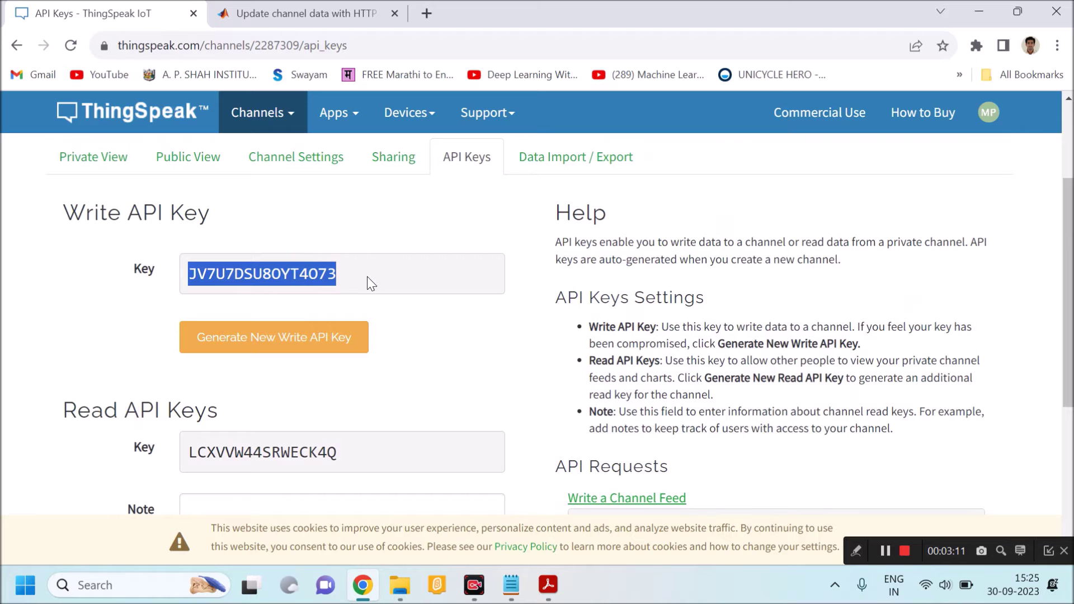
left_click(511, 584)
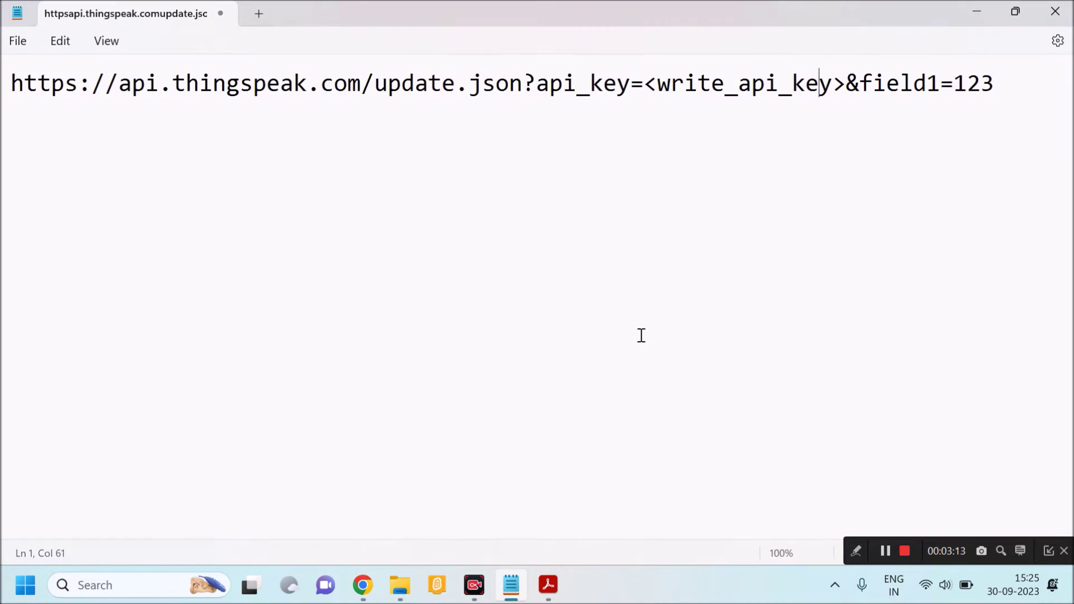
left_click_drag(642, 88, 650, 90)
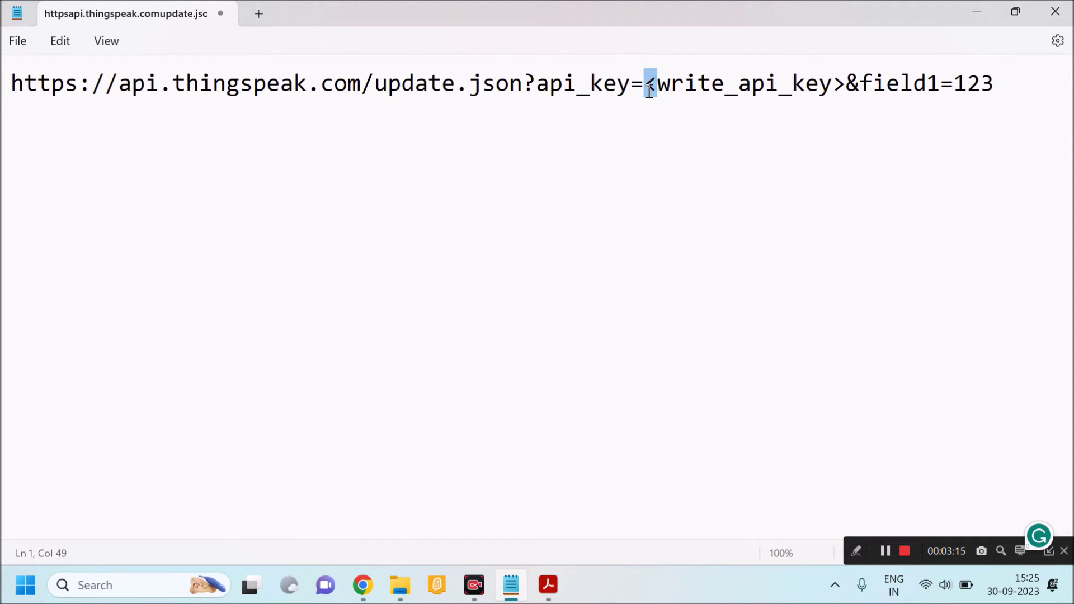
key("shift+Right")
key("shift+Right")
key("shift+Right")
key("shift+Right")
key("shift+Right")
key("shift+Right")
key("shift+Right")
key("shift+Right")
key("shift+Right")
key("shift+Right")
key("shift+Right")
key("shift+Right")
key("shift+Right")
key("shift+Right")
key("shift+Right")
key("shift+Left")
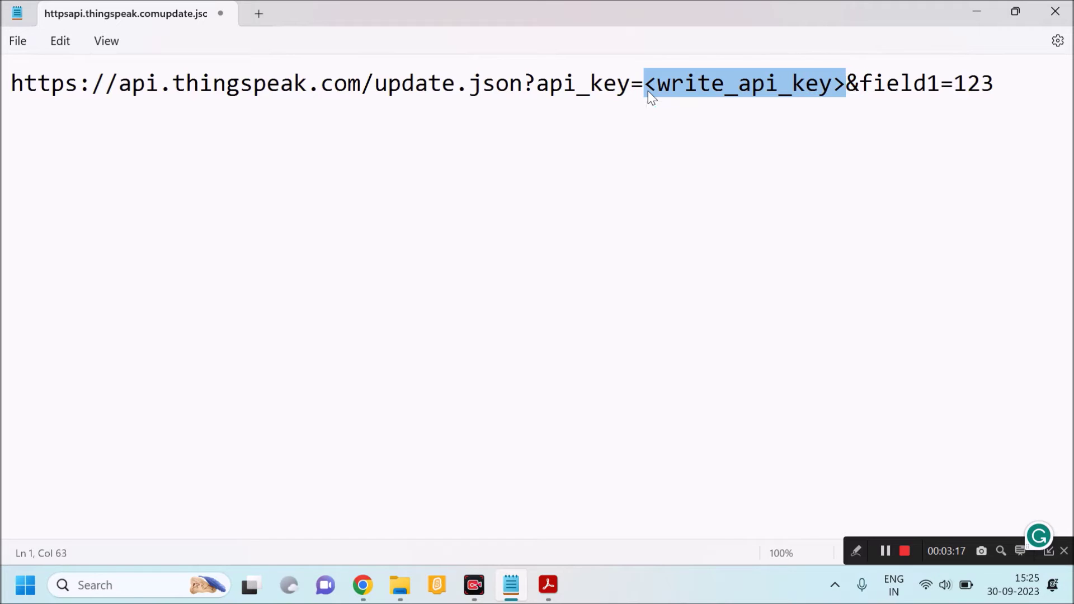
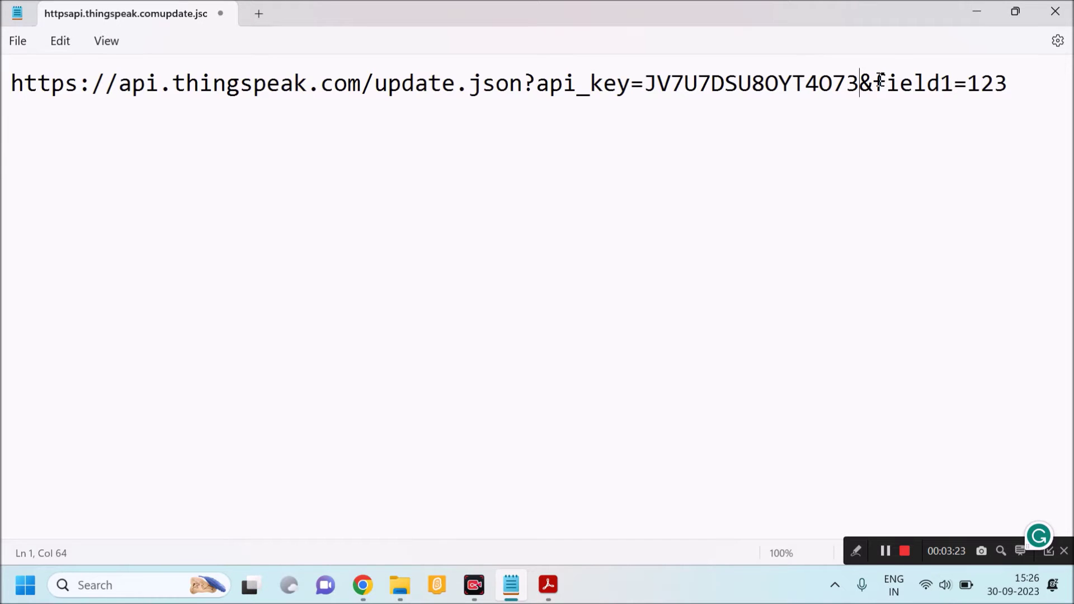
left_click_drag(874, 80, 1013, 84)
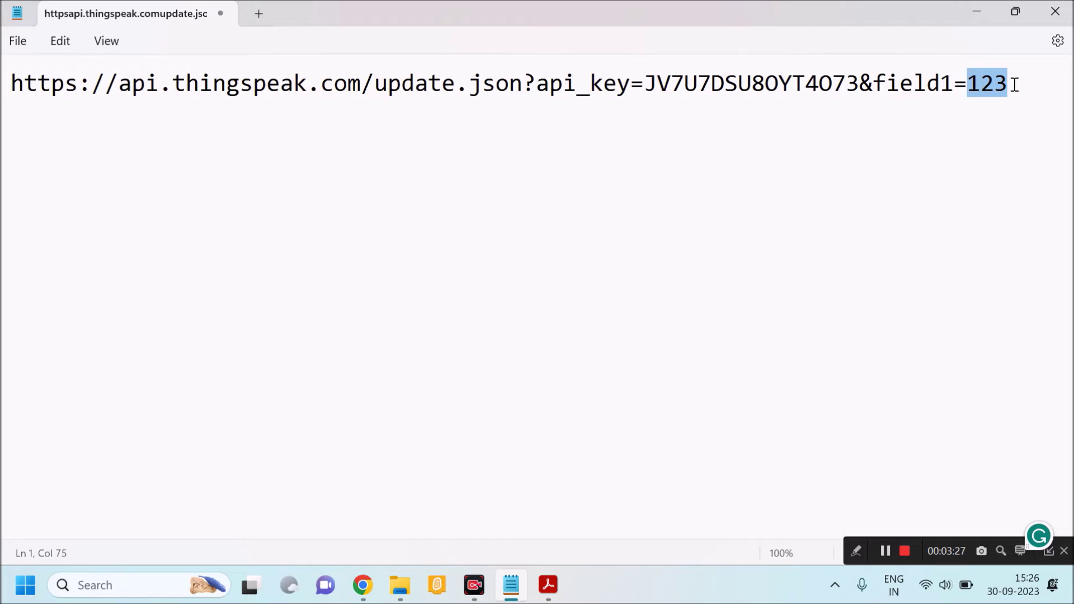
key("ctrl+a")
key("ctrl+c")
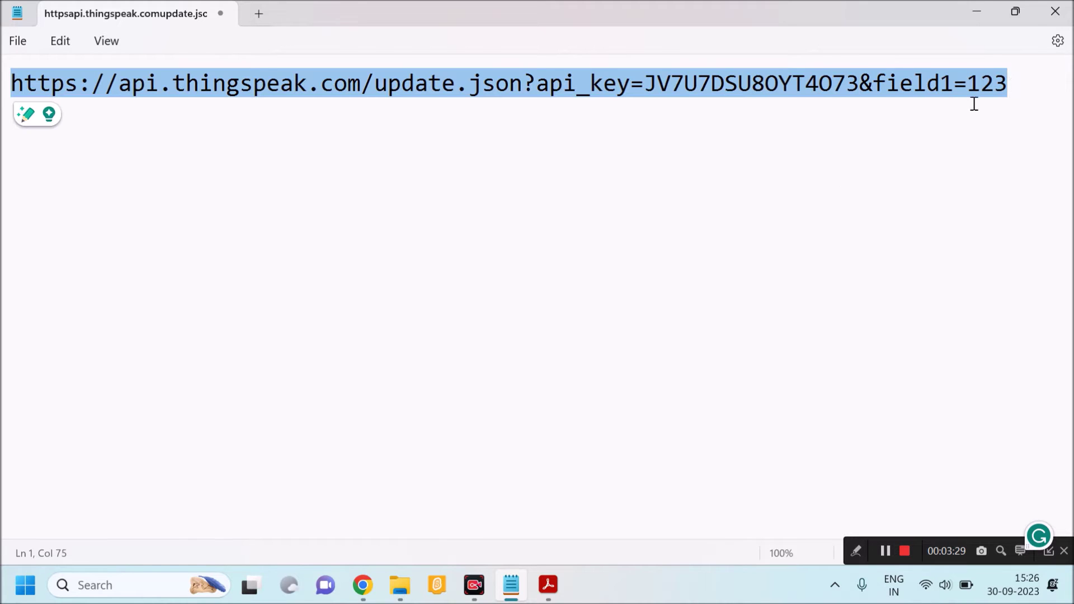
left_click(362, 585)
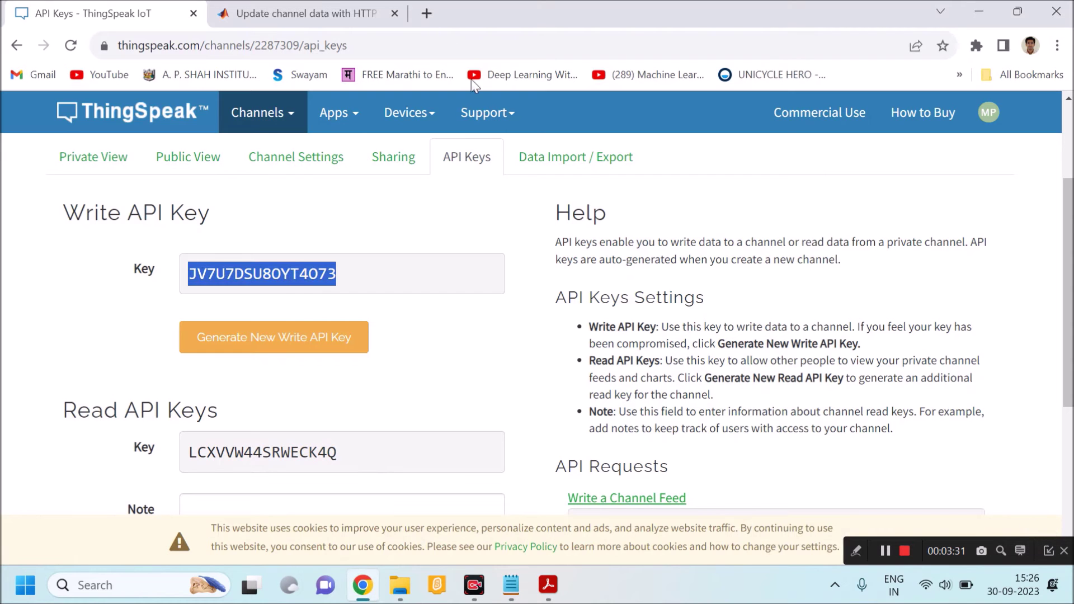
- Open a new tab and bring up the channel's Private View charts
left_click(431, 21)
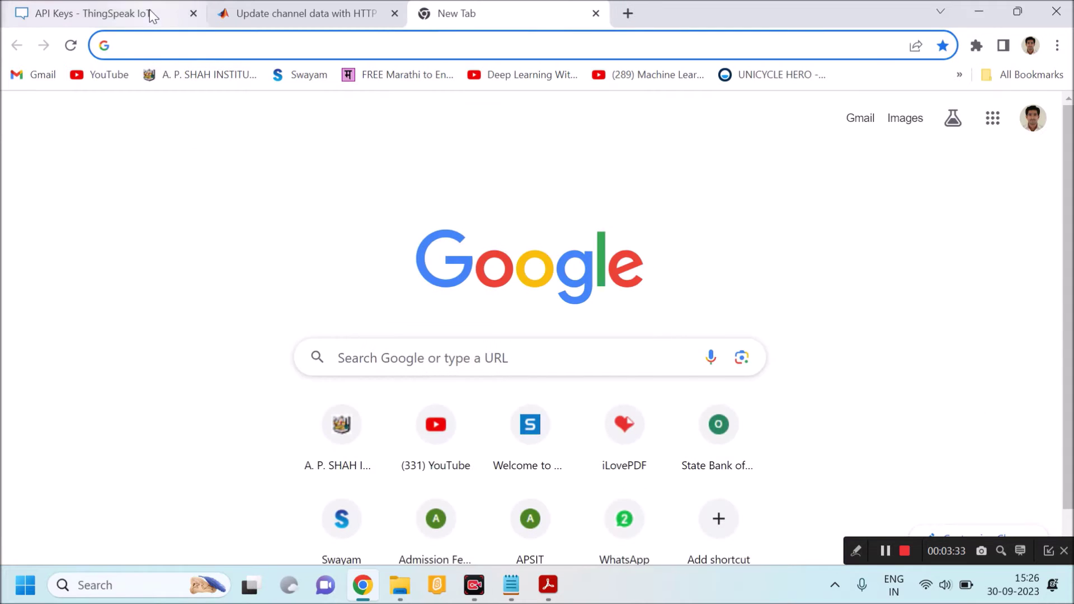
left_click(150, 10)
left_click(104, 168)
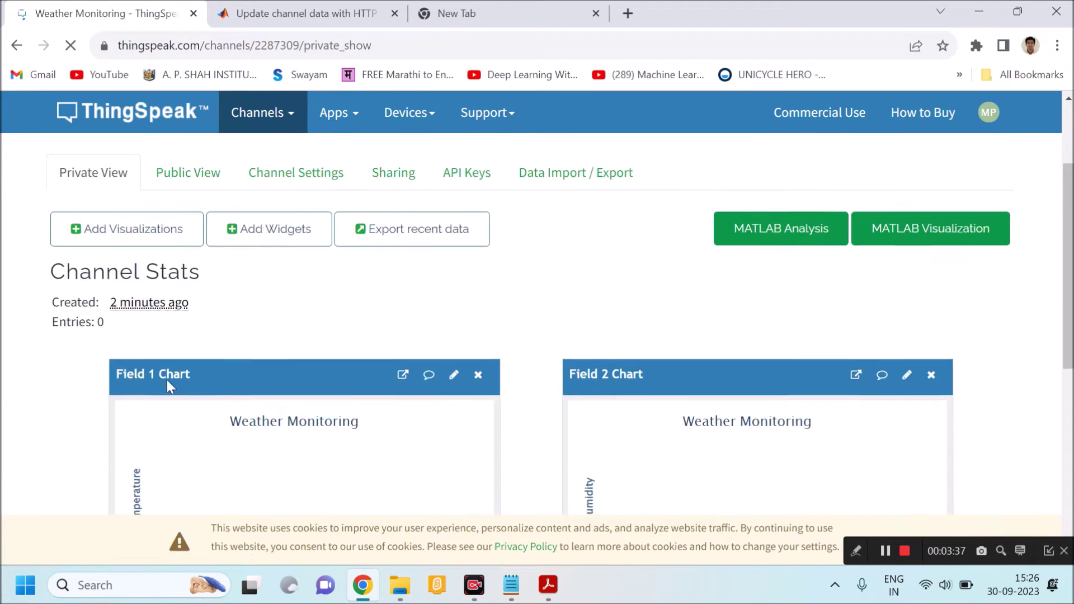
scroll(168, 383, "down", 2)
- Send the field1=123 update URL from the new tab and check the Temperature chart
left_click(522, 15)
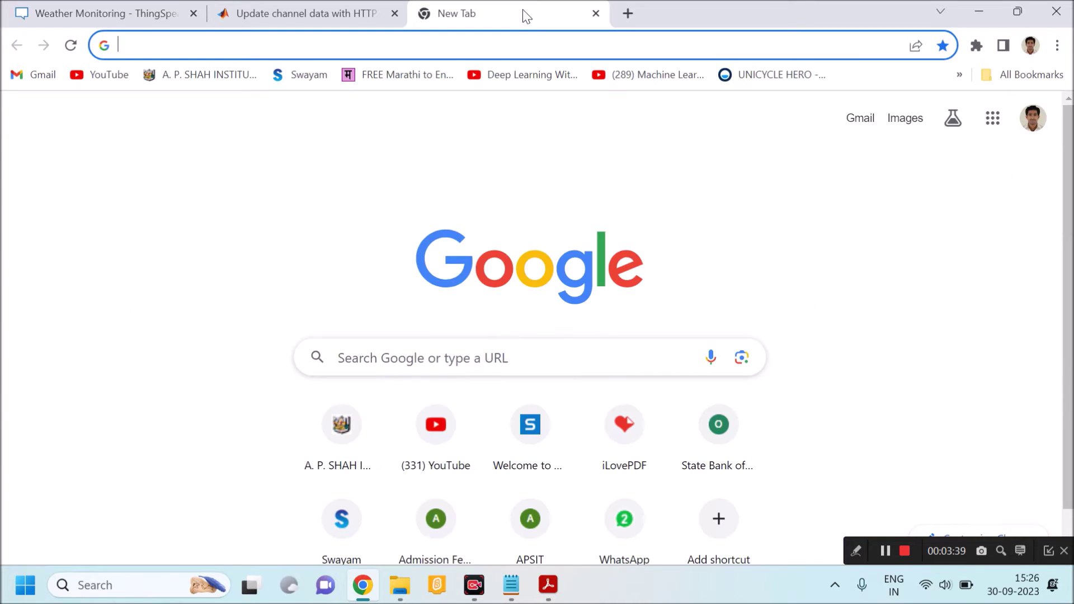
key("ctrl+v")
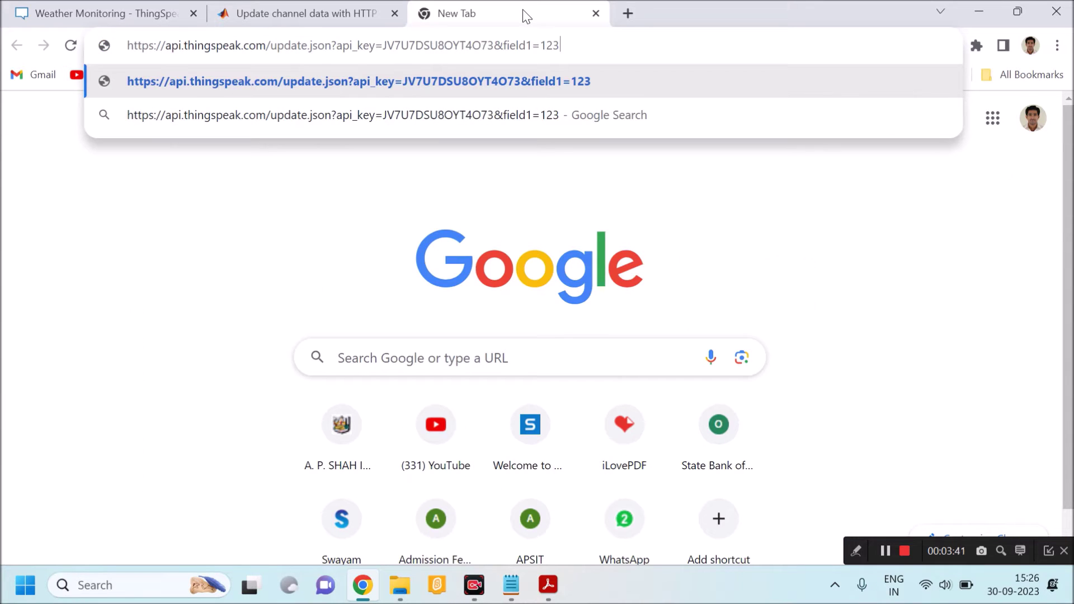
key("Return")
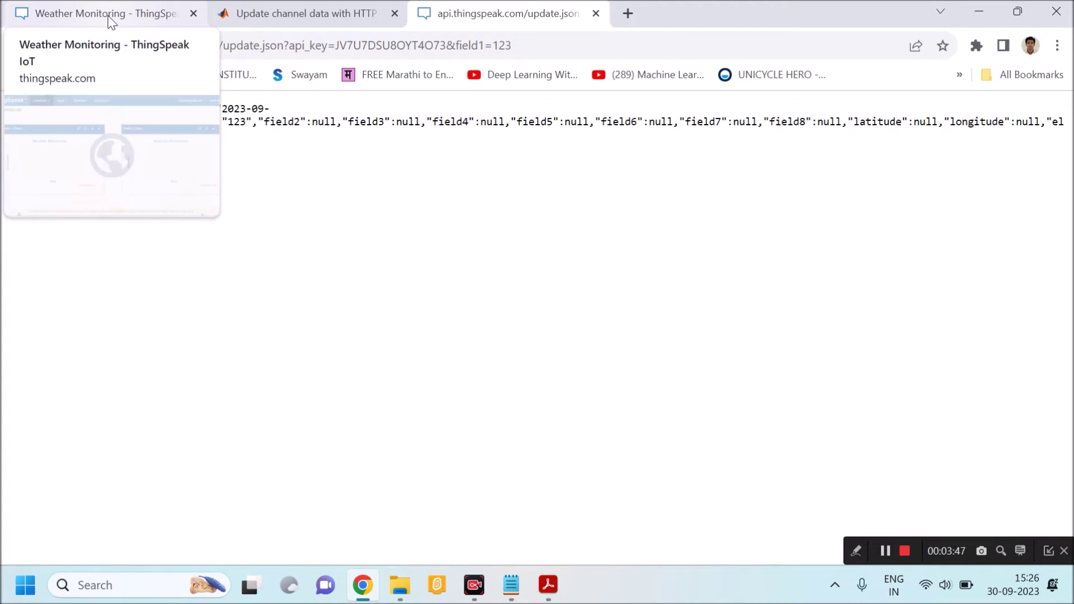
left_click(109, 20)
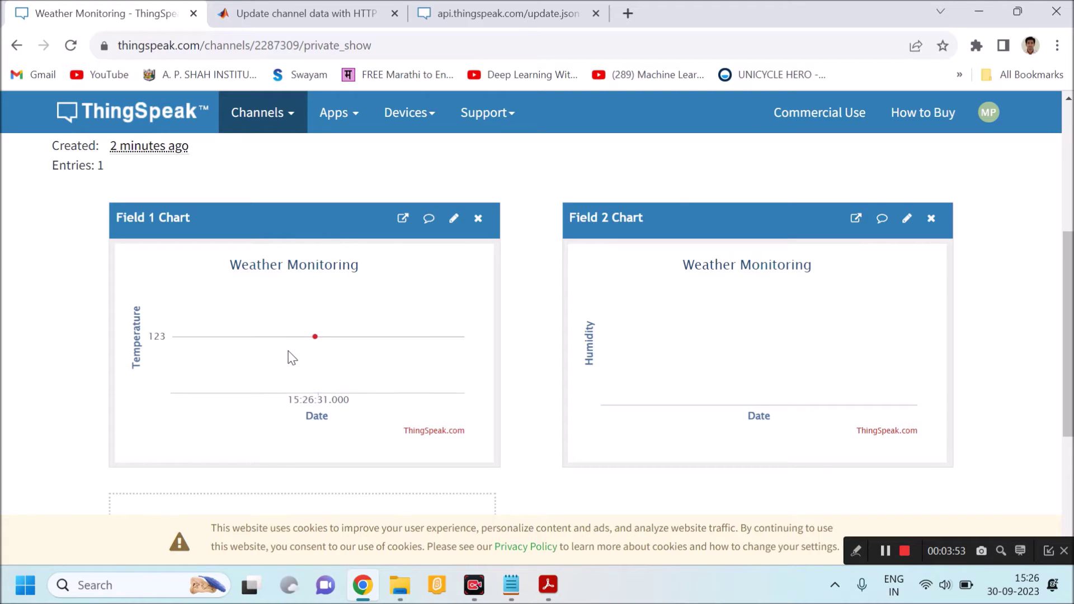
mouse_move(324, 347)
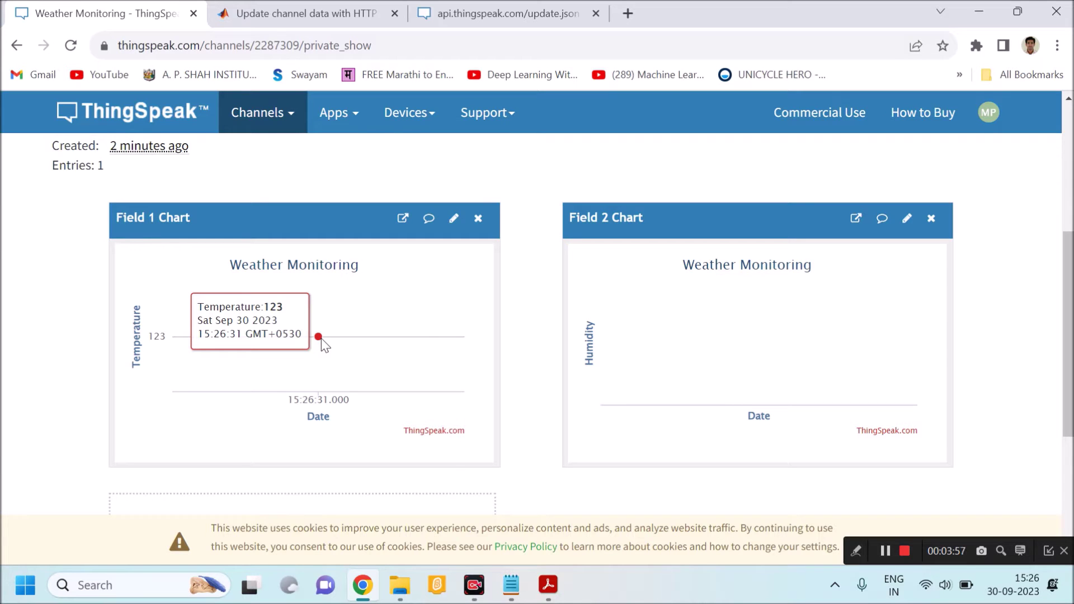
left_click(511, 585)
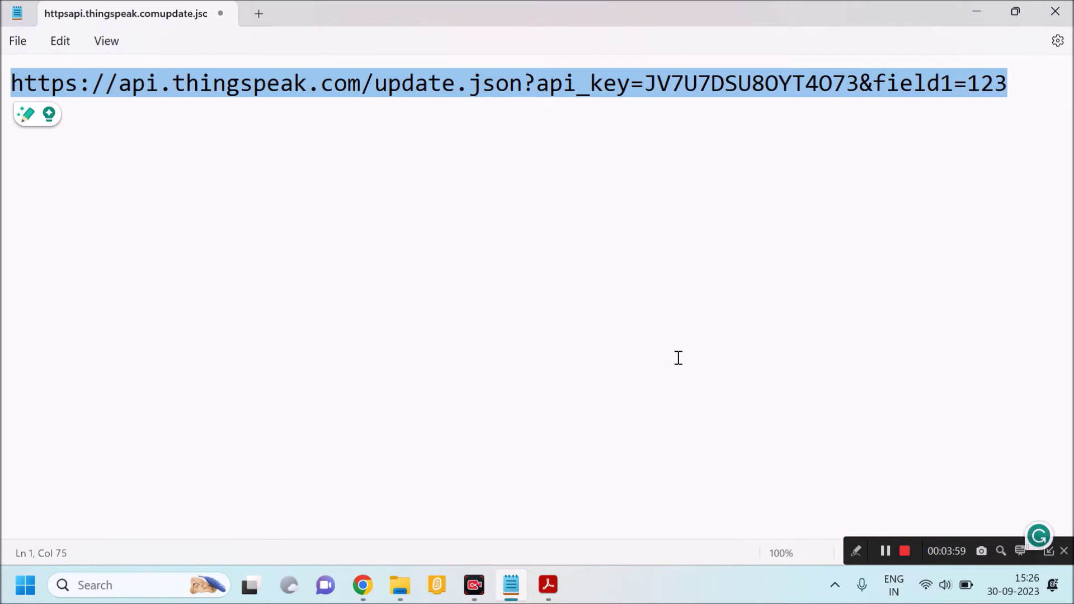
- Edit the update URL in Notepad, changing field1=123 to field2=100
left_click(912, 146)
key("BackSpace")
type("2")
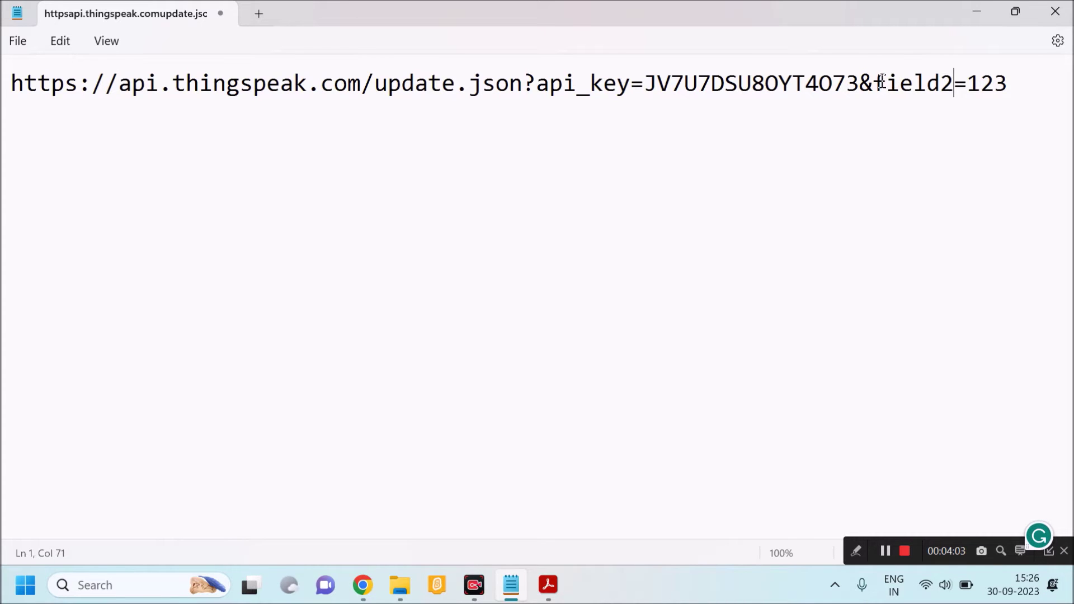
left_click_drag(883, 82, 978, 85)
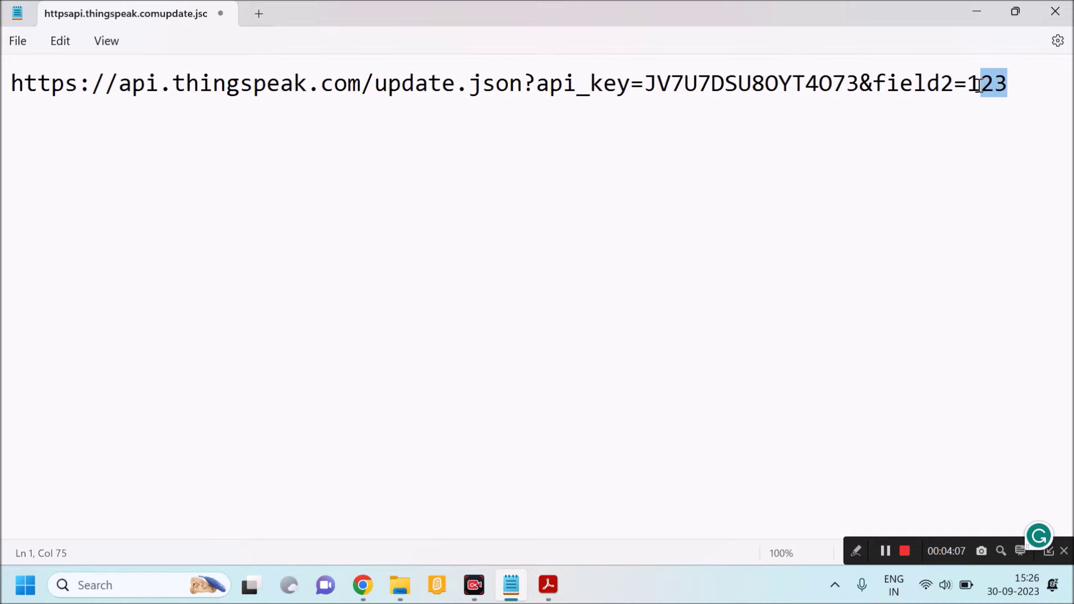
type("00")
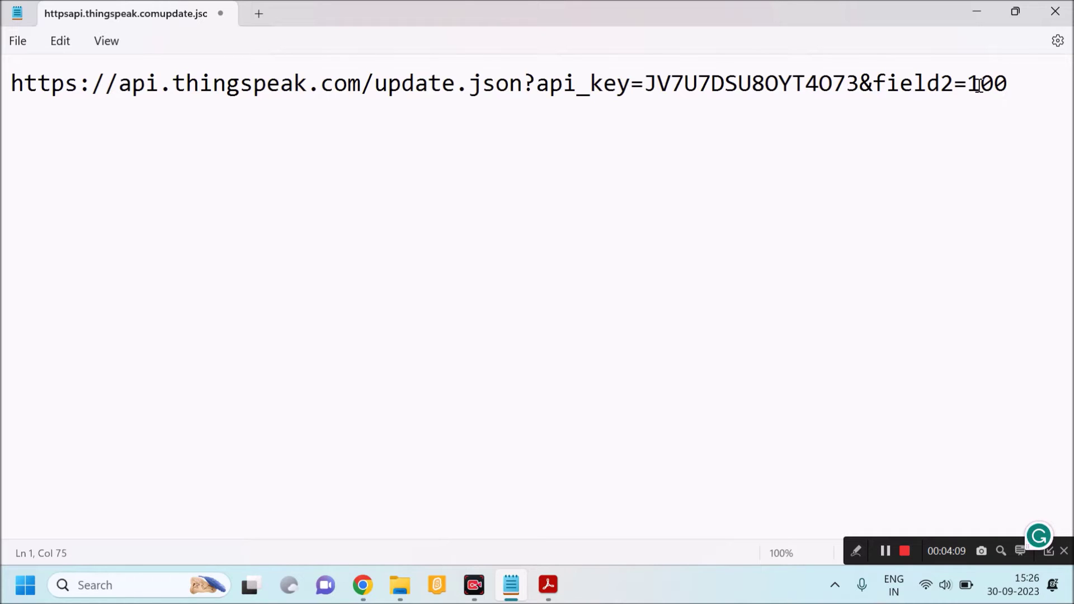
key("ctrl+a")
key("ctrl+c")
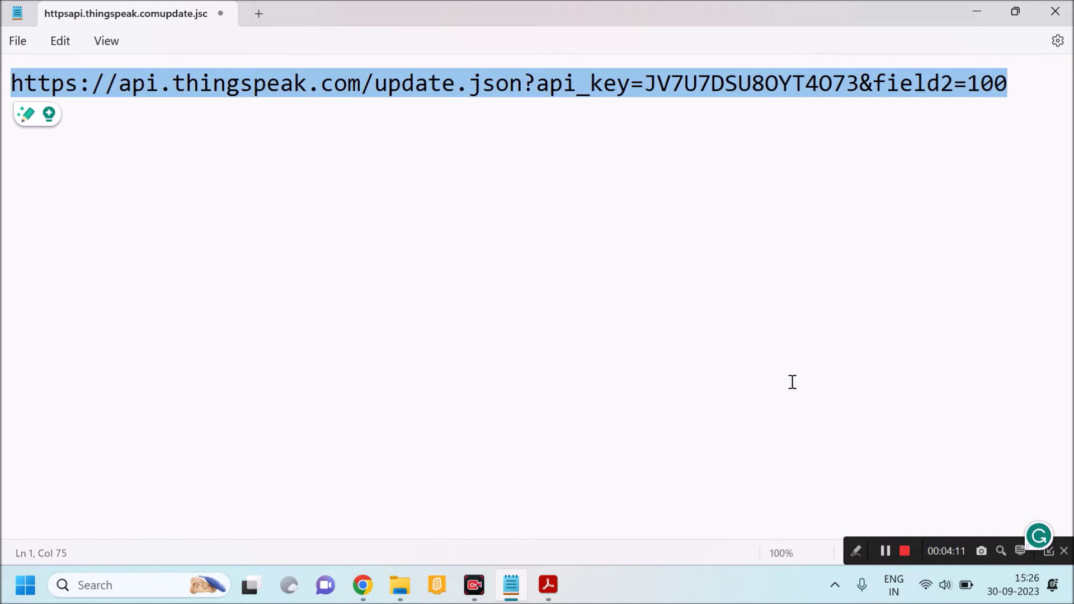
- Send the field2=100 update URL from a new Chrome tab, then go back to the Weather Monitoring channel
left_click(369, 579)
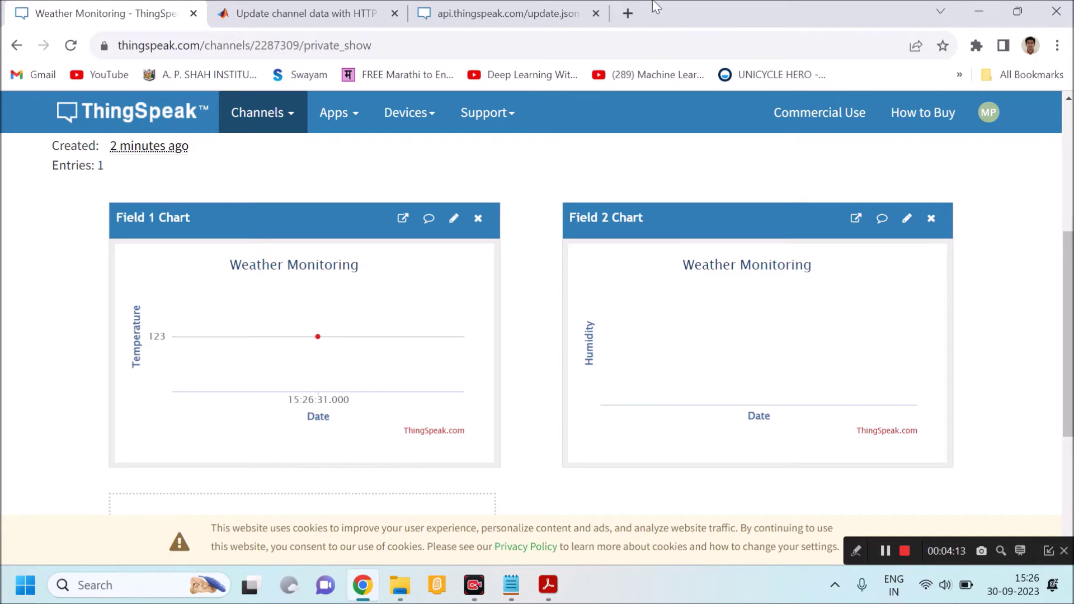
left_click(628, 13)
key("ctrl+v")
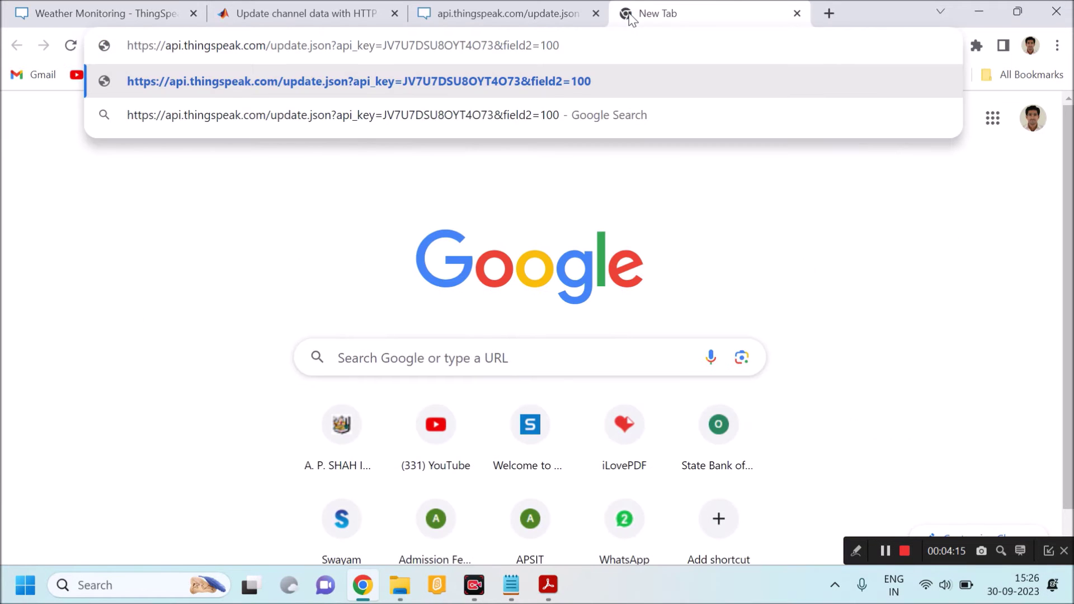
key("Return")
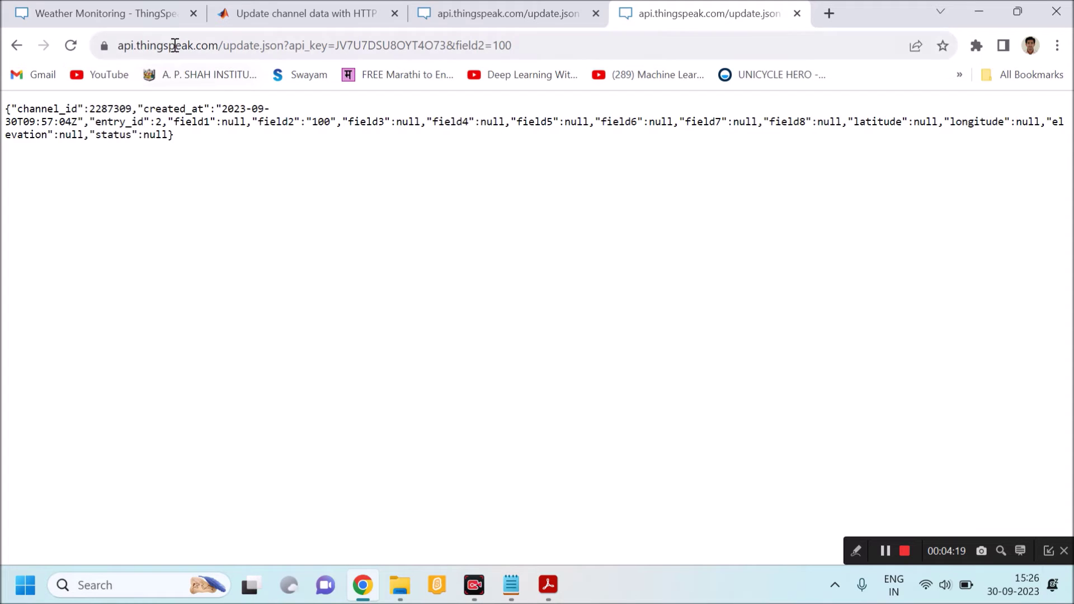
left_click(157, 18)
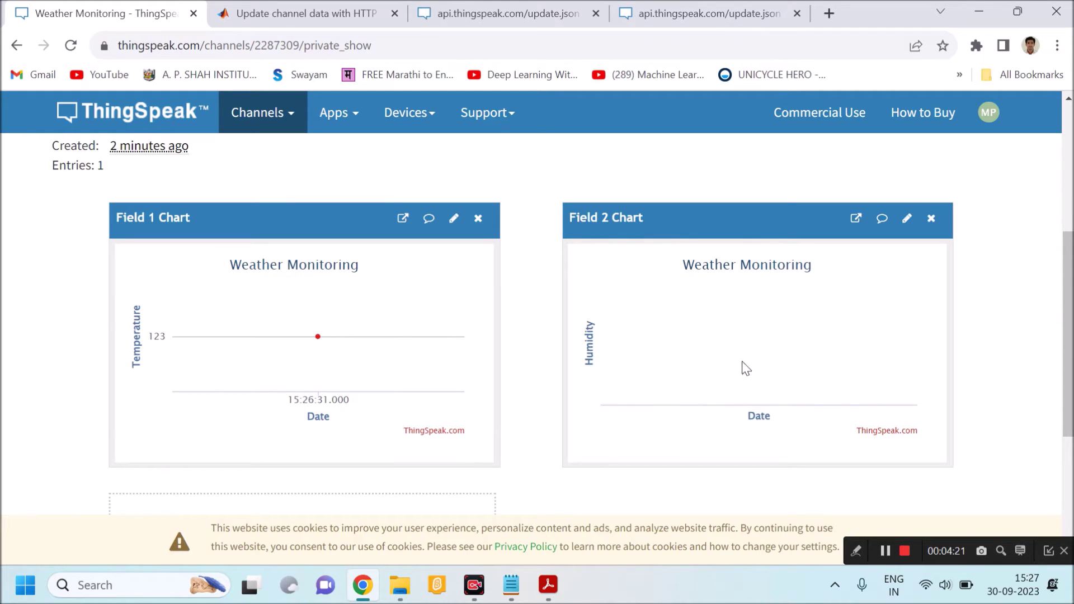